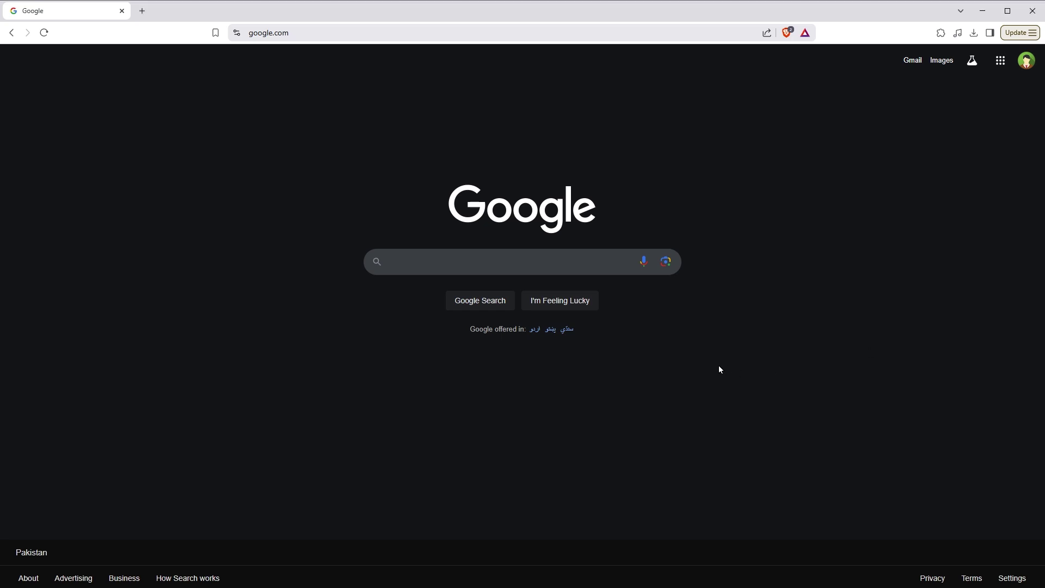
- Run a Google search for 'ai tottoo generator' to list tattoo-design sites
left_click(574, 261)
type("ai tottoo genera")
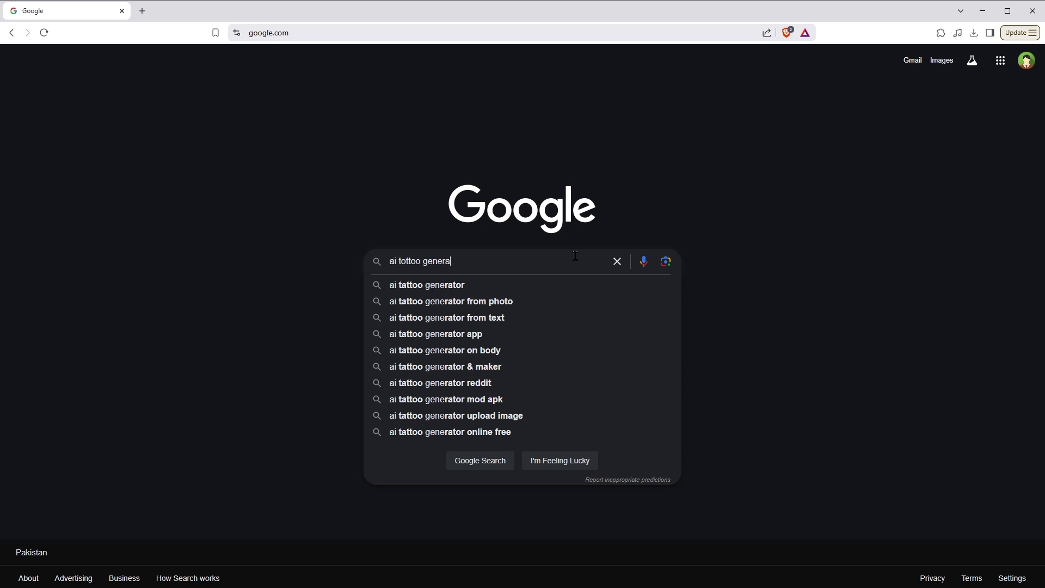
type("tor")
key("Return")
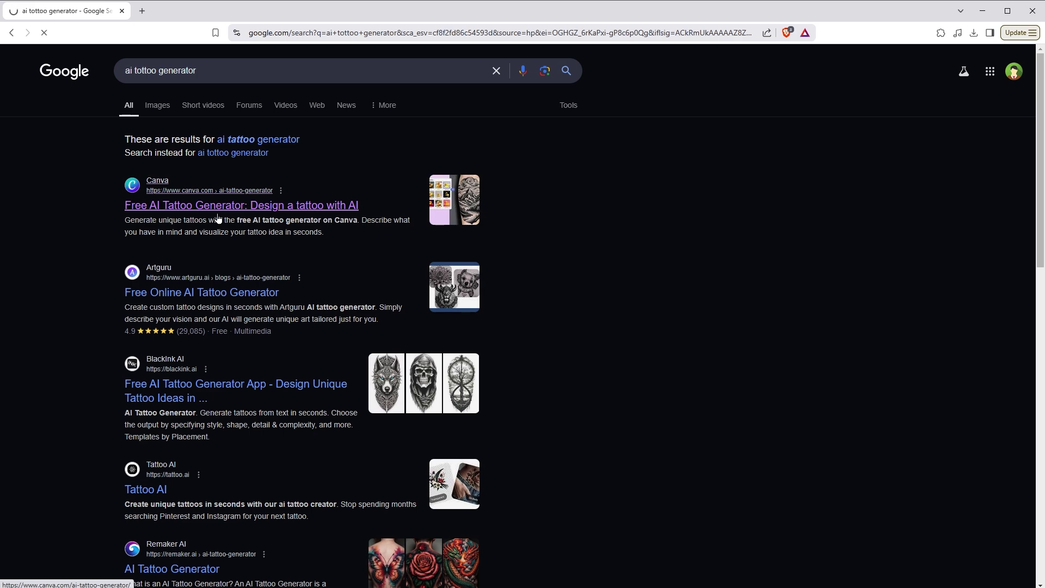
- Open Canva's AI Tattoo Generator search result and inspect the page's full web address
left_click(218, 206)
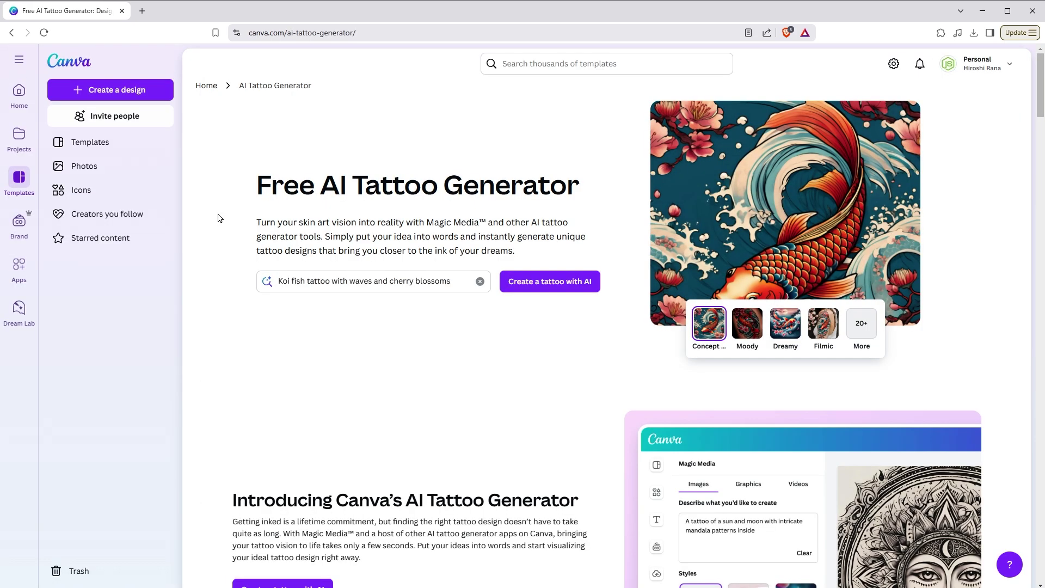
left_click(393, 31)
left_click(392, 31)
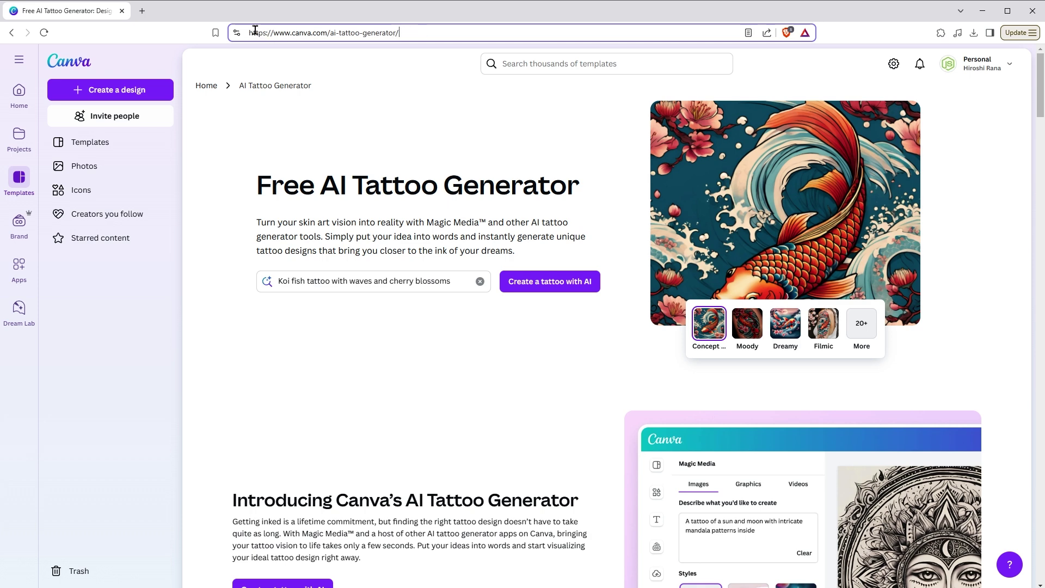
left_click_drag(488, 29, 228, 35)
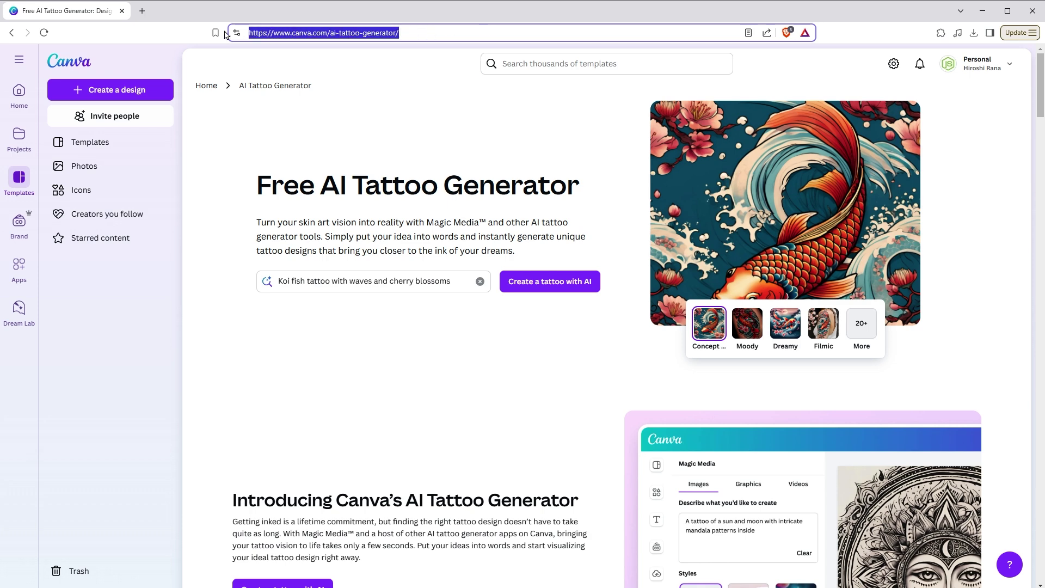
left_click(227, 191)
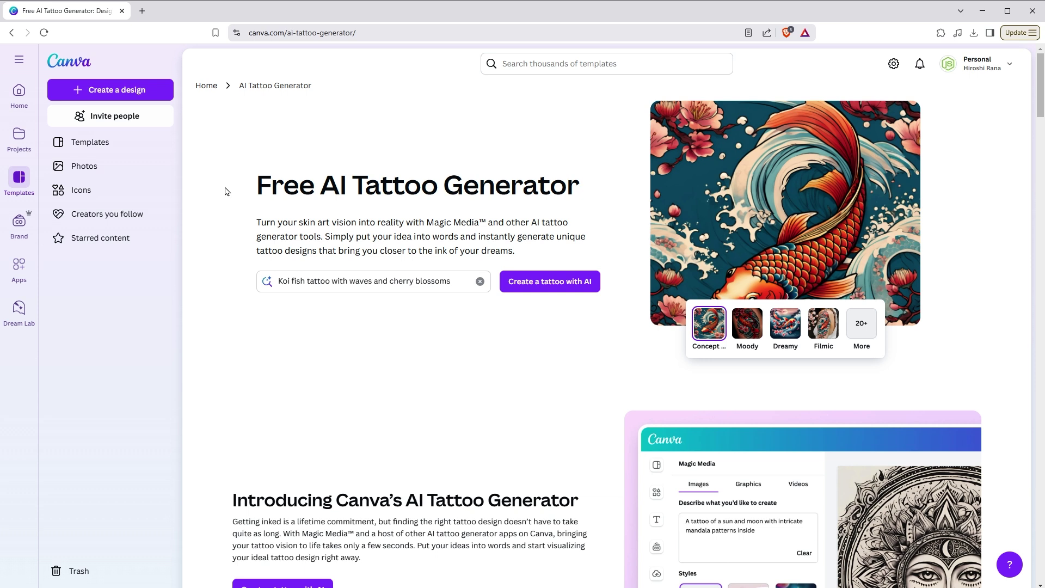
left_click_drag(369, 33, 235, 26)
left_click(450, 34)
left_click_drag(451, 35, 236, 23)
left_click(223, 165)
scroll(550, 314, "down", 4)
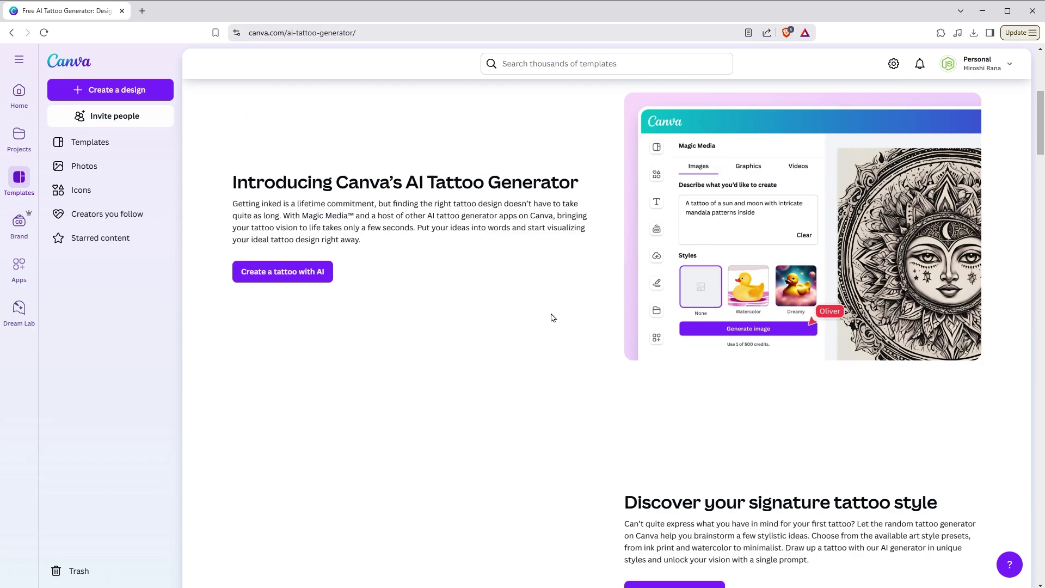
scroll(550, 312, "down", 2)
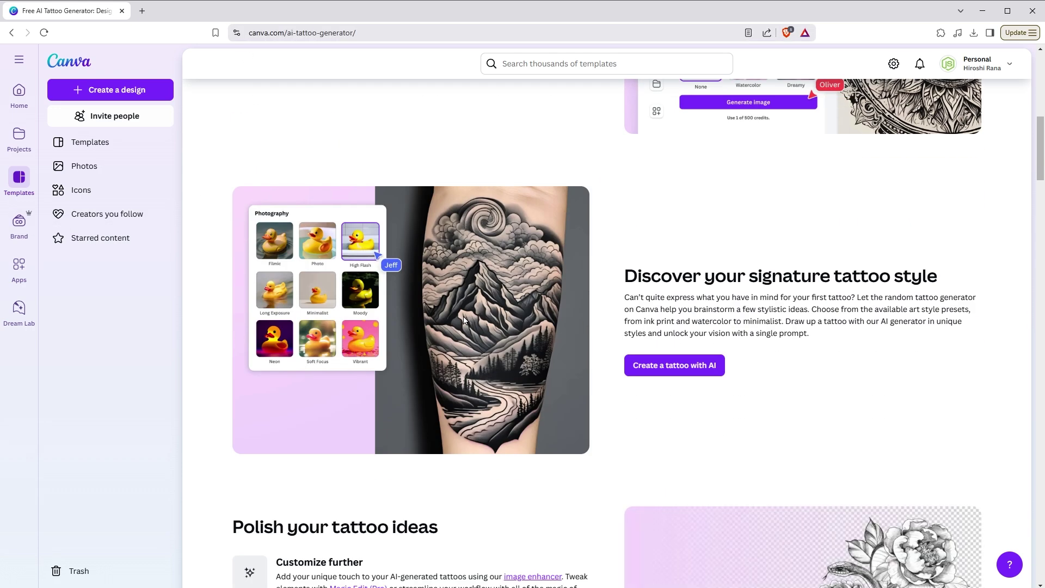
scroll(466, 290, "down", 2)
scroll(705, 369, "down", 4)
scroll(704, 370, "up", 1)
scroll(704, 371, "up", 1)
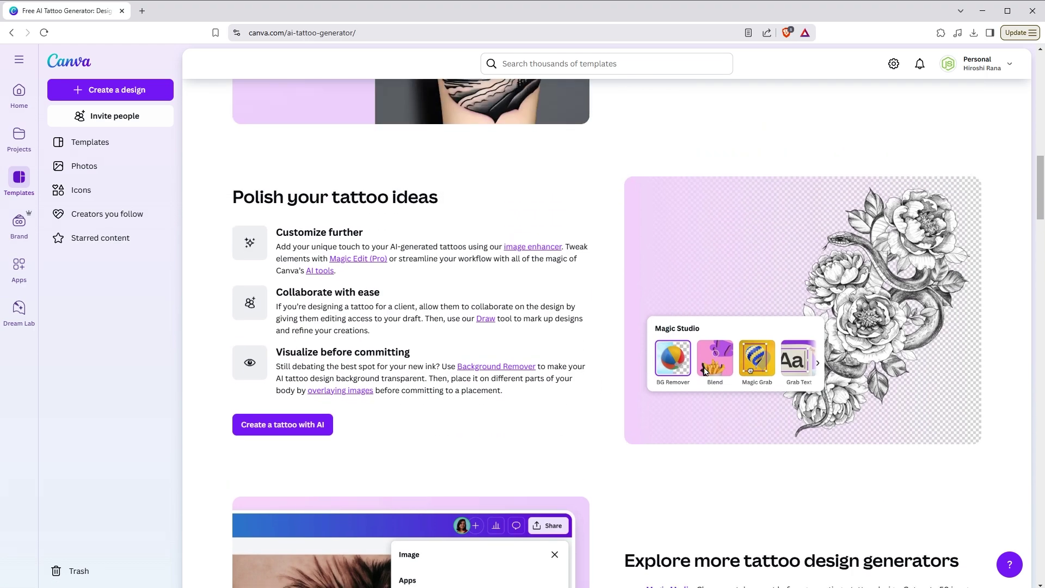
scroll(704, 371, "down", 5)
scroll(699, 371, "down", 3)
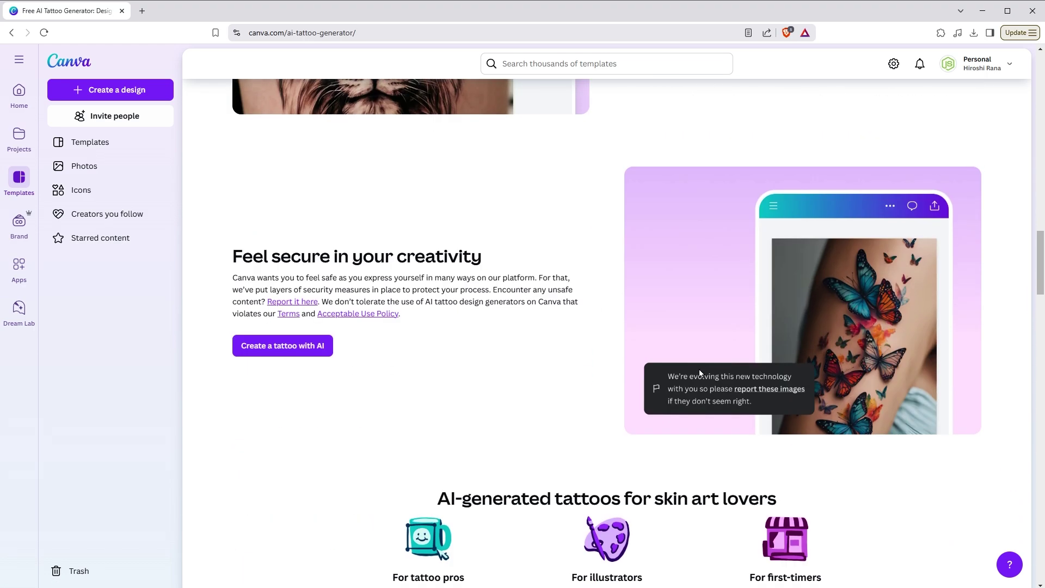
scroll(699, 372, "down", 2)
scroll(690, 374, "down", 1)
scroll(690, 373, "down", 4)
scroll(688, 374, "down", 5)
scroll(688, 373, "down", 3)
scroll(686, 375, "down", 6)
scroll(688, 359, "up", 5)
scroll(690, 347, "up", 5)
scroll(691, 349, "up", 5)
scroll(691, 349, "up", 5)
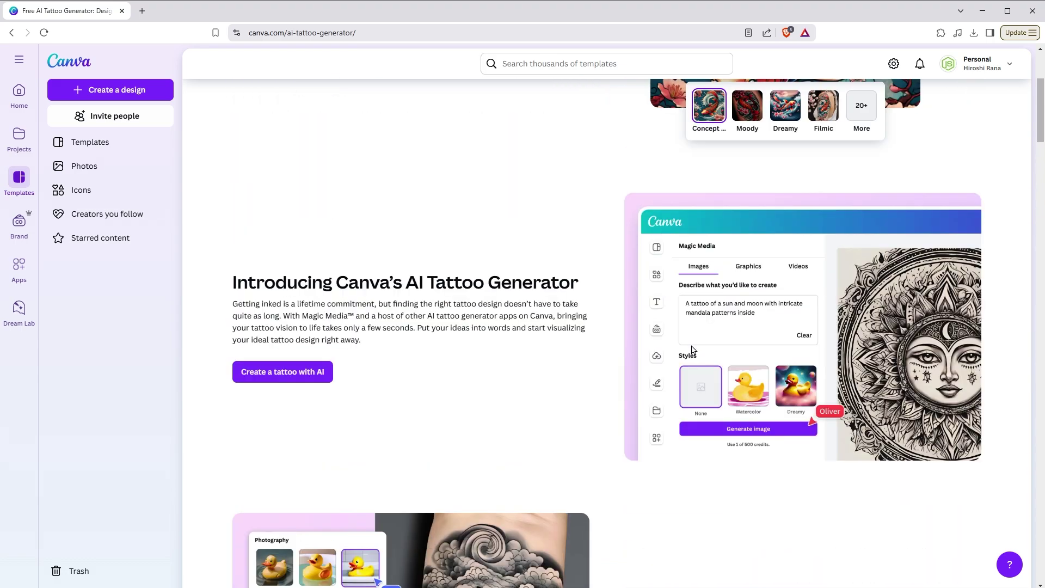
scroll(691, 349, "up", 3)
- Generate koi fish tattoo images and place the third one on the canvas
left_click(560, 281)
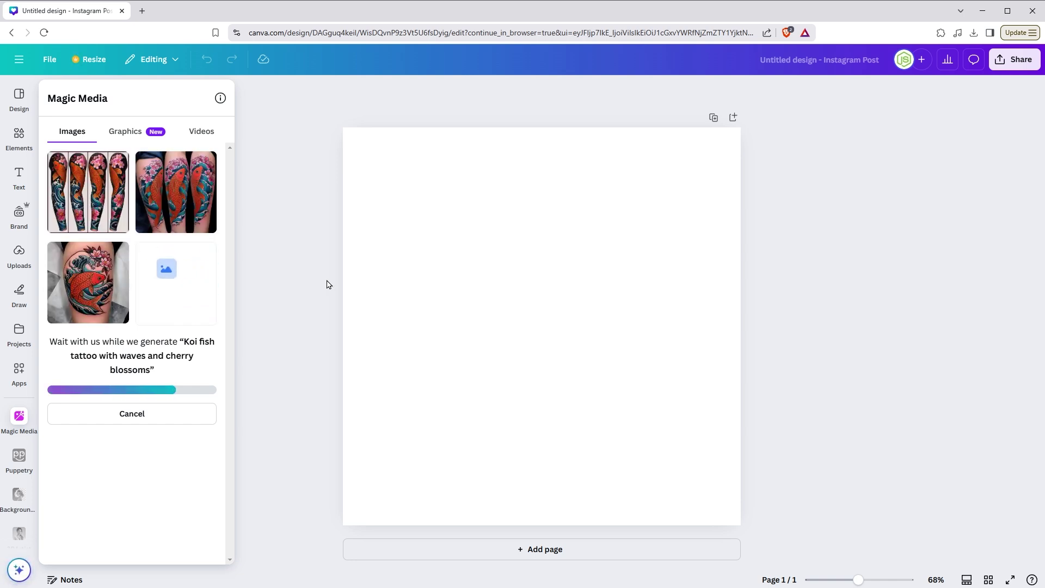
left_click(94, 276)
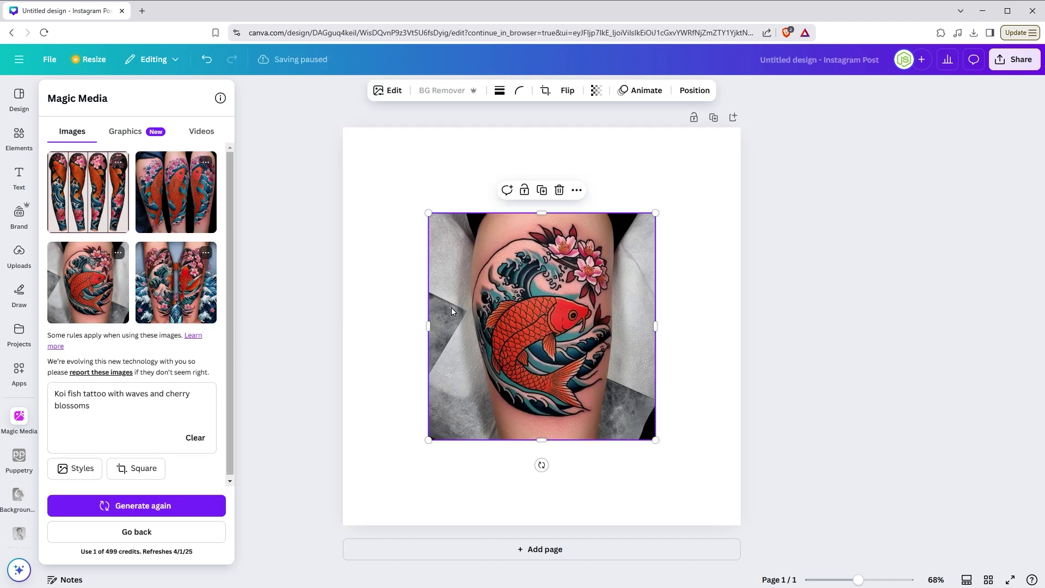
left_click(238, 318)
left_click_drag(533, 316, 533, 295)
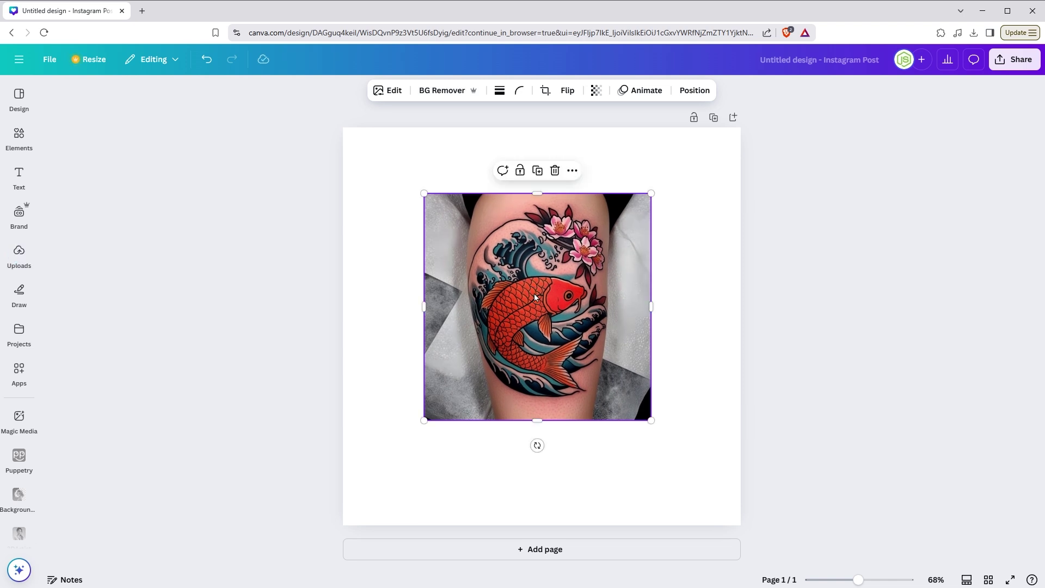
- Select the koi tattoo image and delete it from the page
left_click(389, 304)
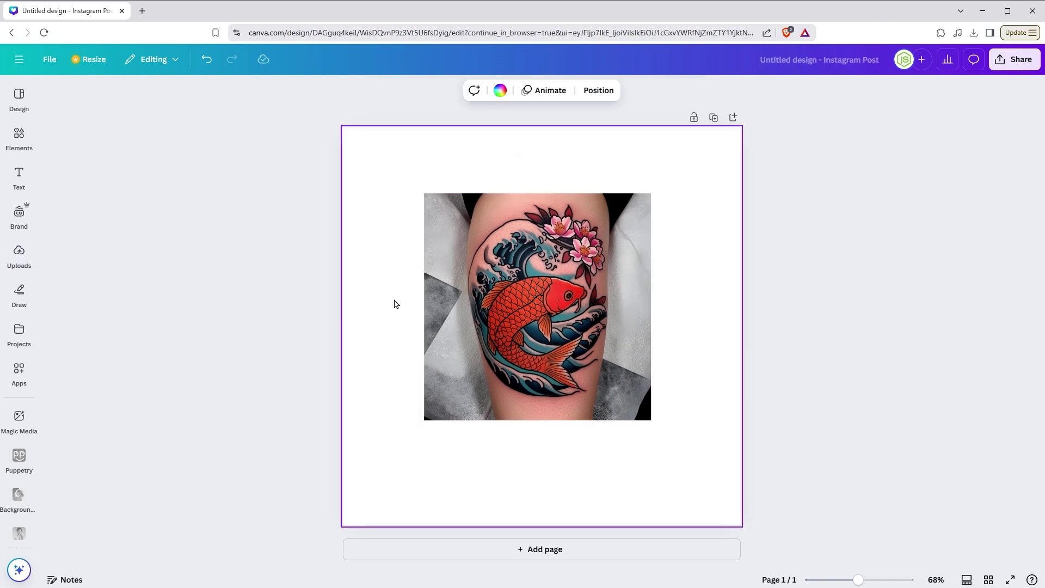
left_click(531, 303)
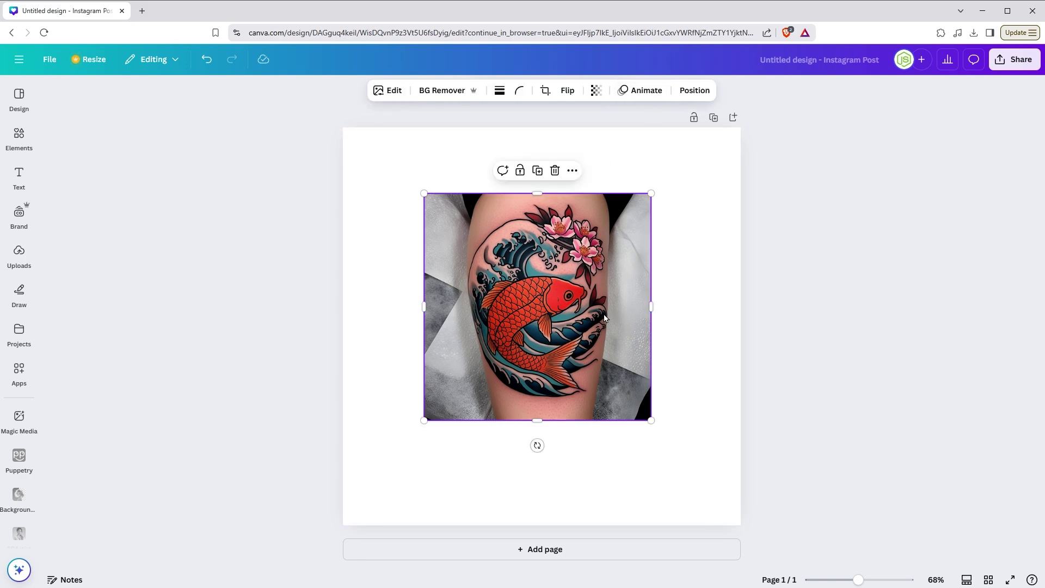
key("Delete")
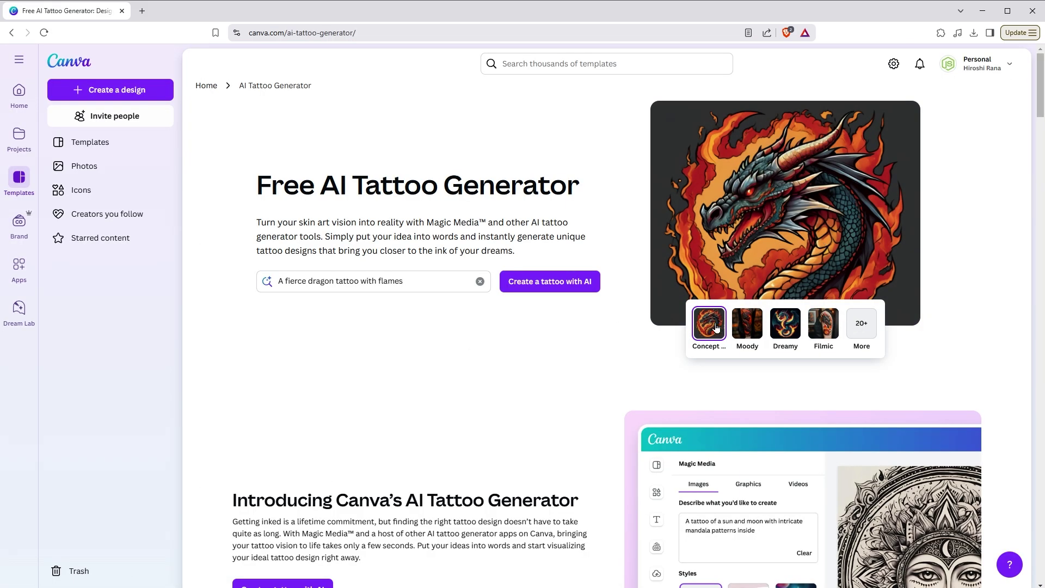
- Preview the dragon tattoo in Moody, Dreamy, Filmic and Concept styles, then generate from a new prompt
left_click(749, 324)
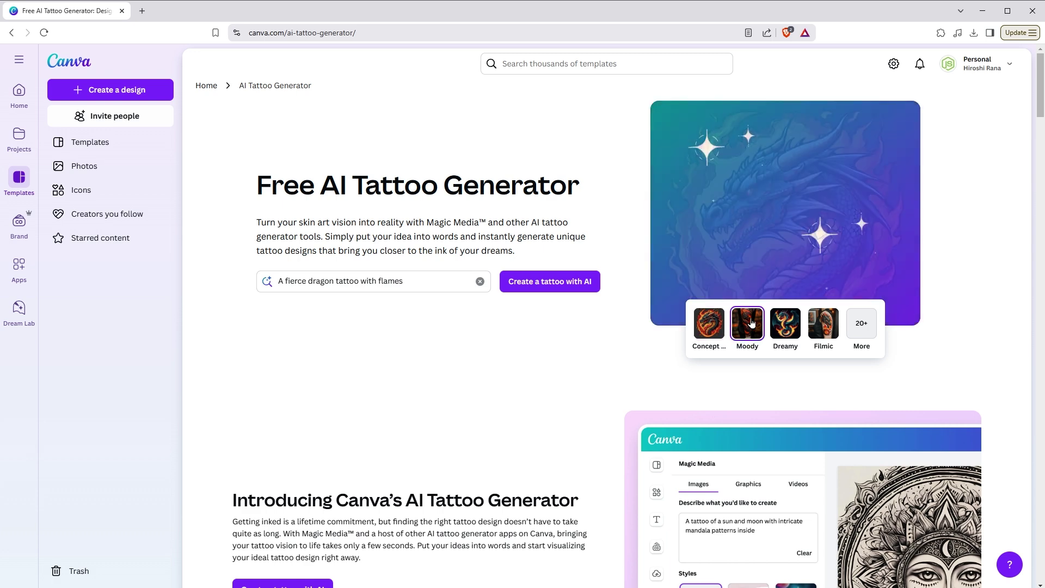
left_click(788, 321)
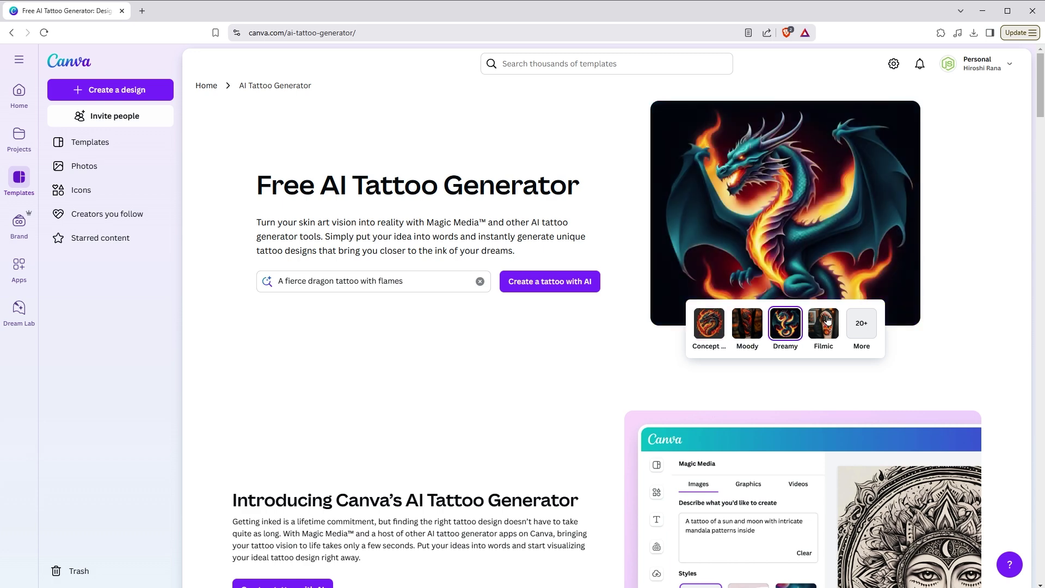
left_click(826, 321)
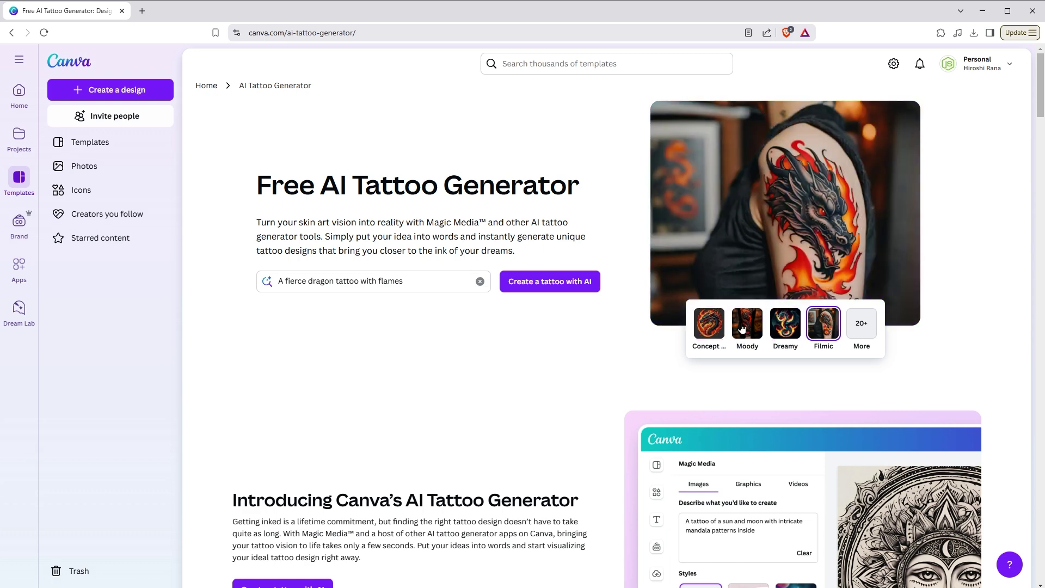
left_click(716, 326)
left_click(479, 282)
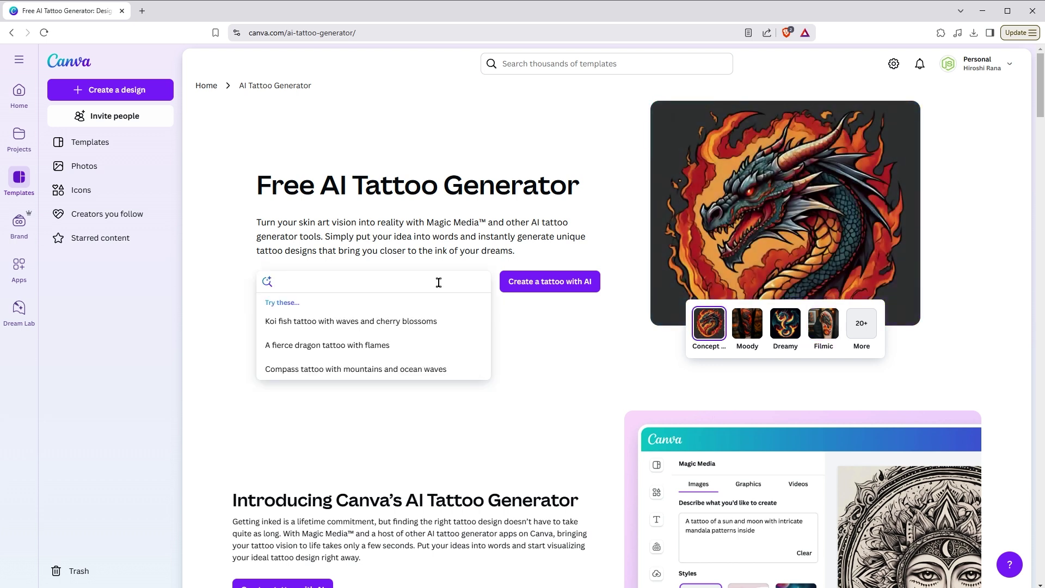
type("cat")
left_click(557, 284)
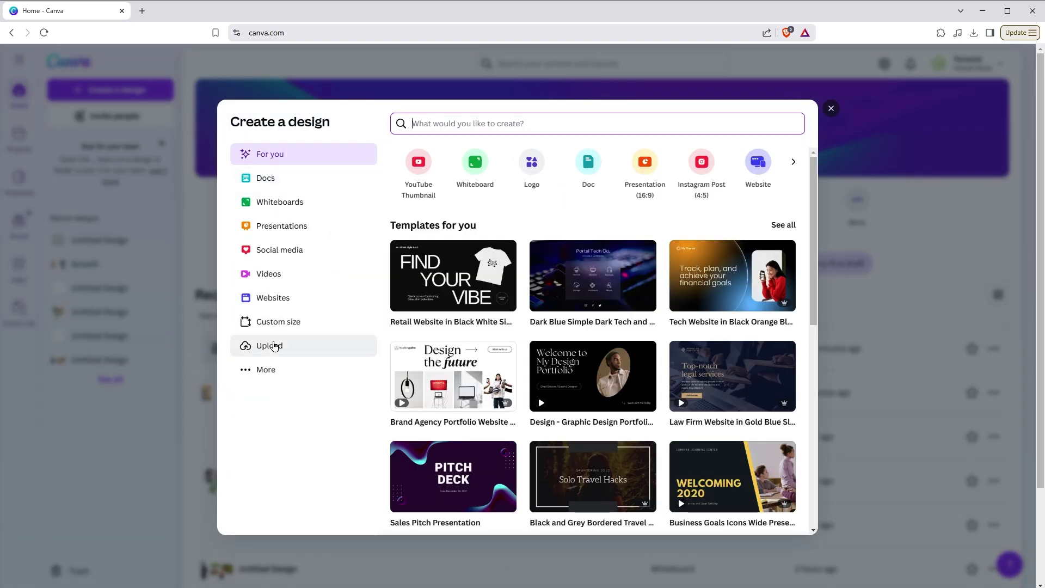
- Create a new custom-size 1000 × 1000 design
left_click(278, 321)
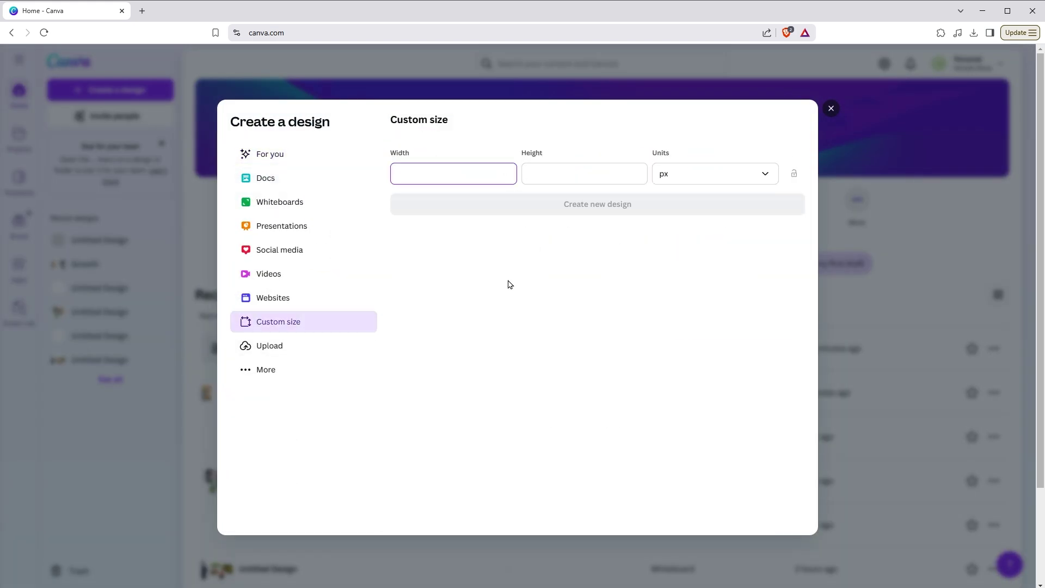
type("1000")
key("Tab")
type("1000")
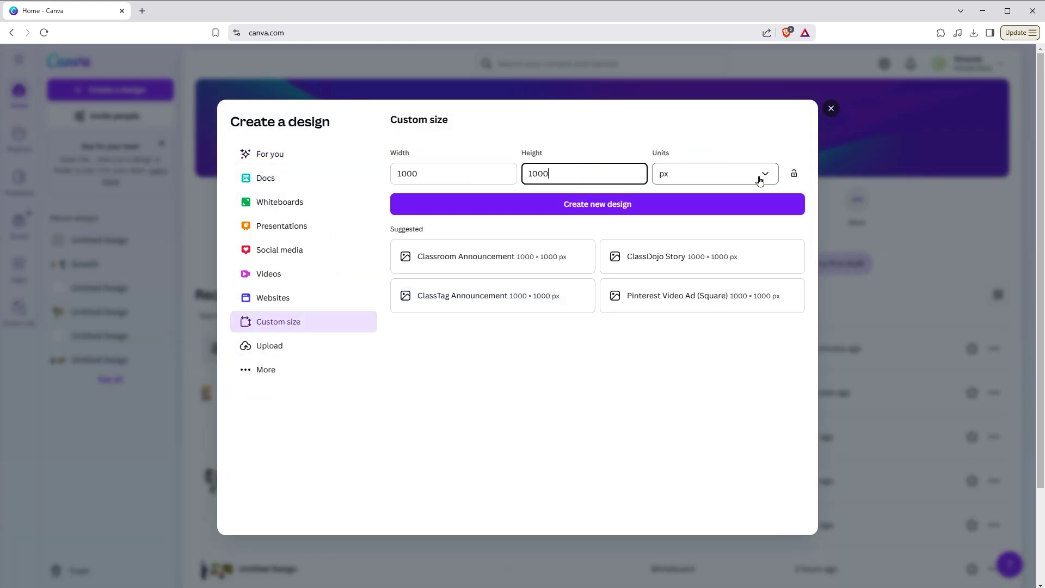
key("Return")
- Generate Magic Media images from cat and koi tattoo prompts and add the second koi design
left_click(25, 420)
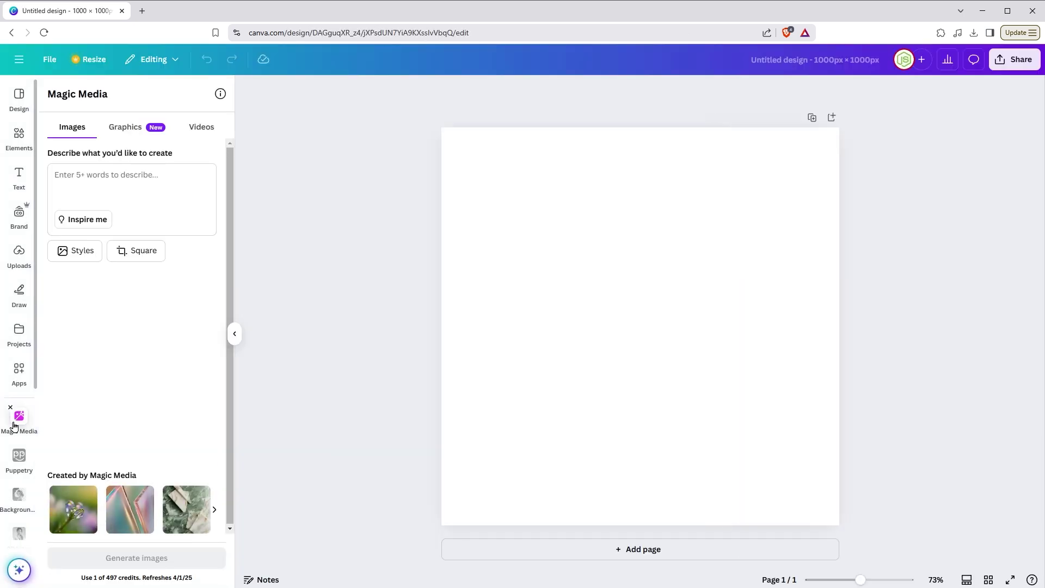
left_click(168, 185)
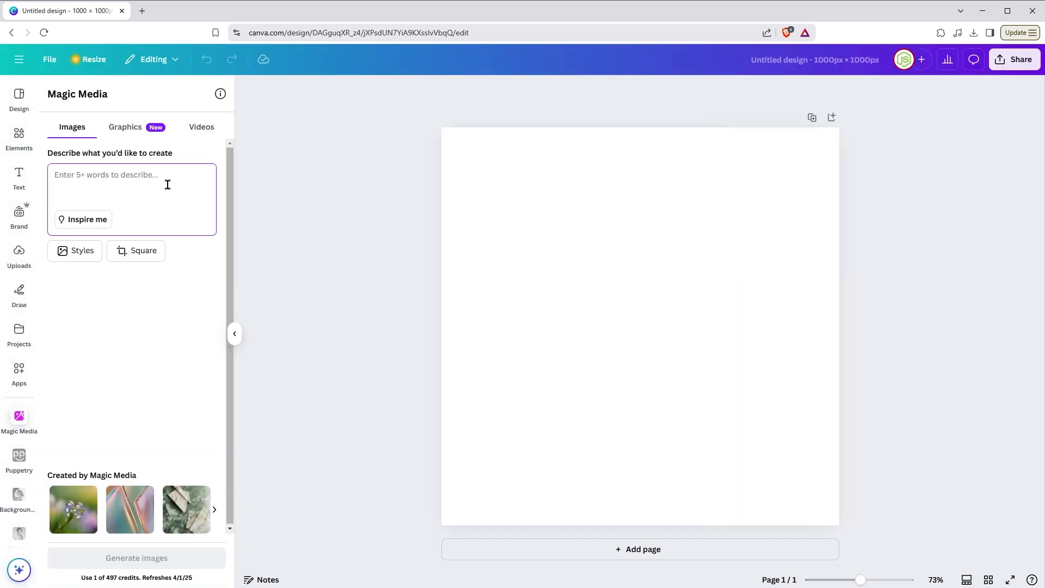
type("cat tattoo")
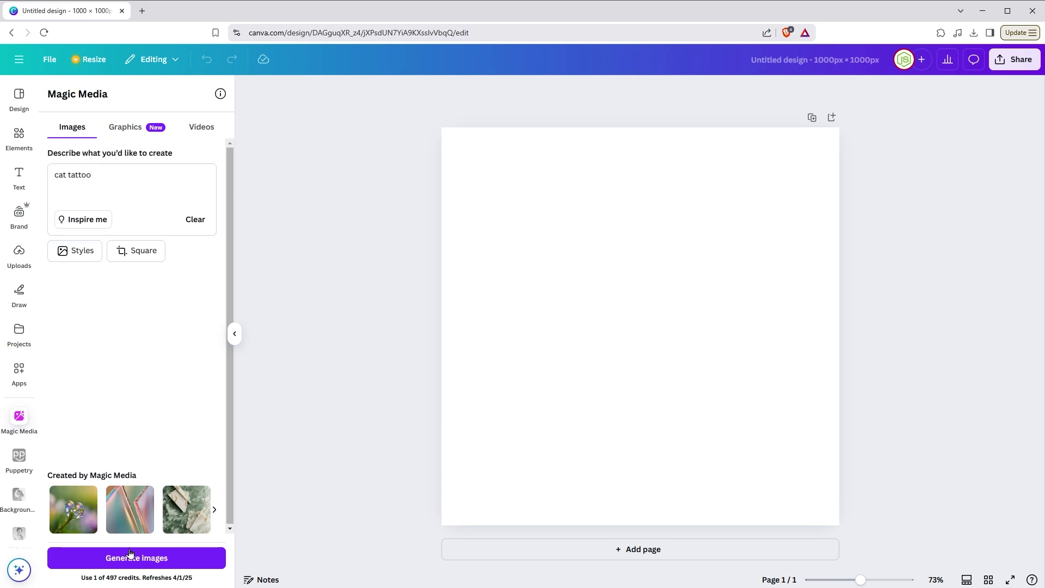
left_click(127, 557)
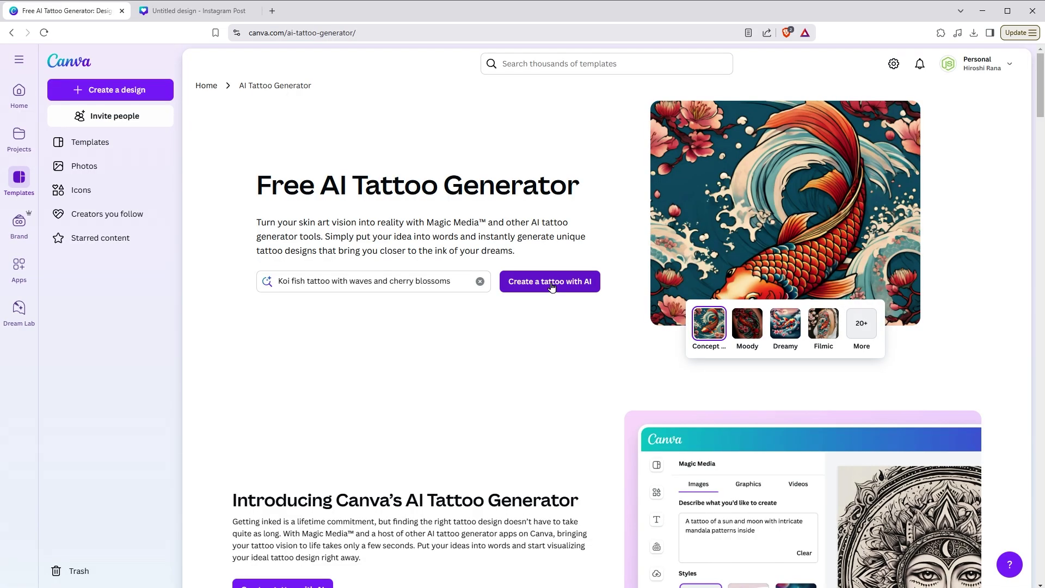
left_click(552, 283)
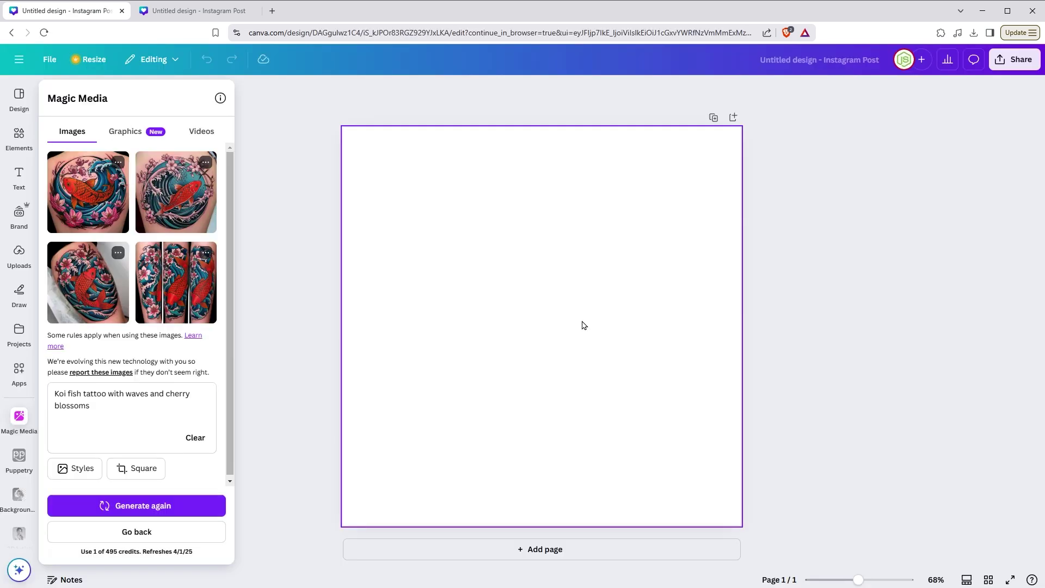
left_click(177, 202)
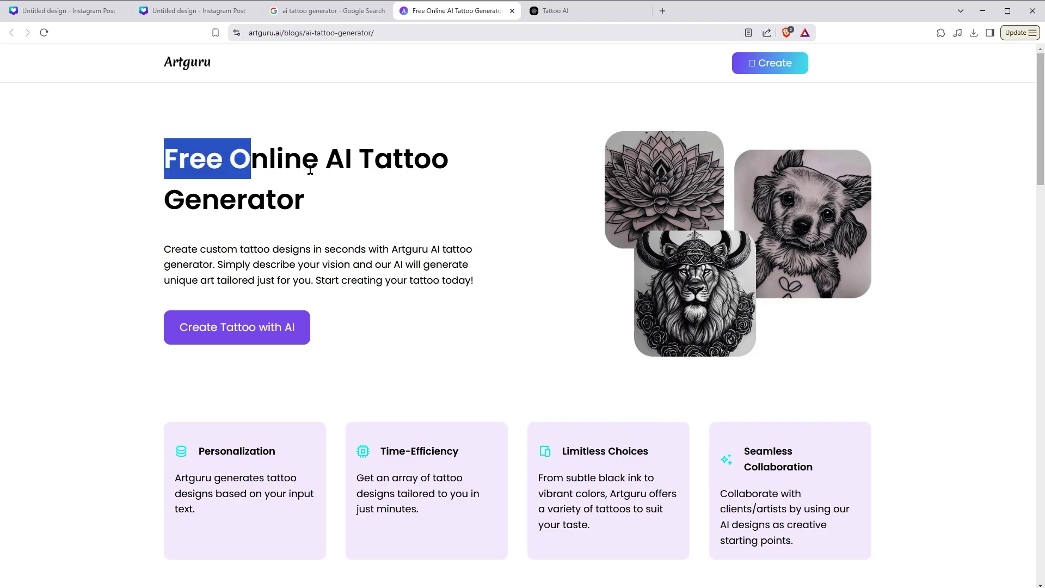
left_click_drag(166, 151, 419, 198)
- Generate two Artguru dragon tattoos, back out of the watermark pricing page, and go to tattoo.ai
left_click(528, 218)
scroll(543, 272, "down", 5)
scroll(543, 272, "down", 3)
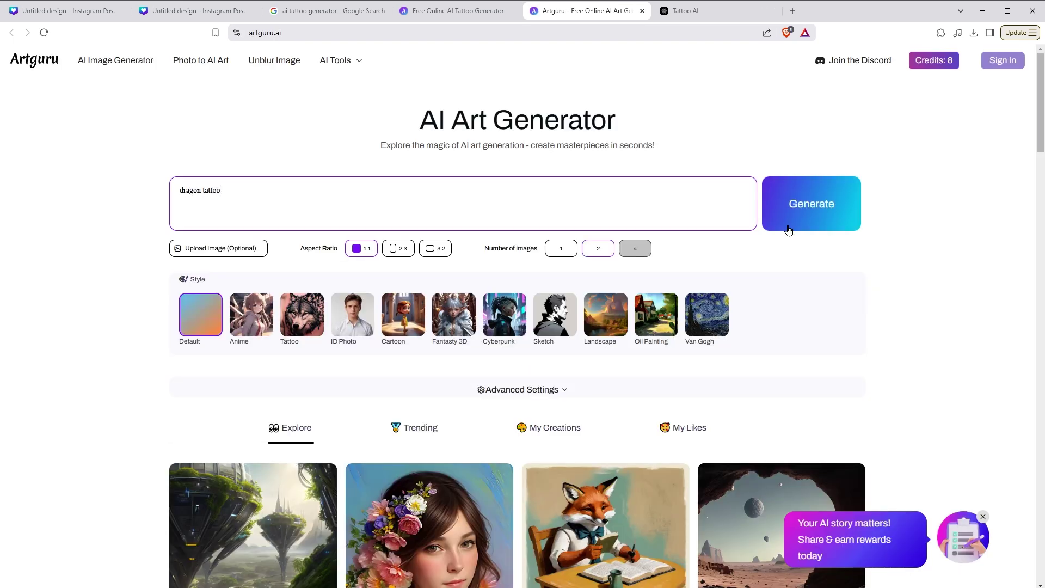
left_click(796, 219)
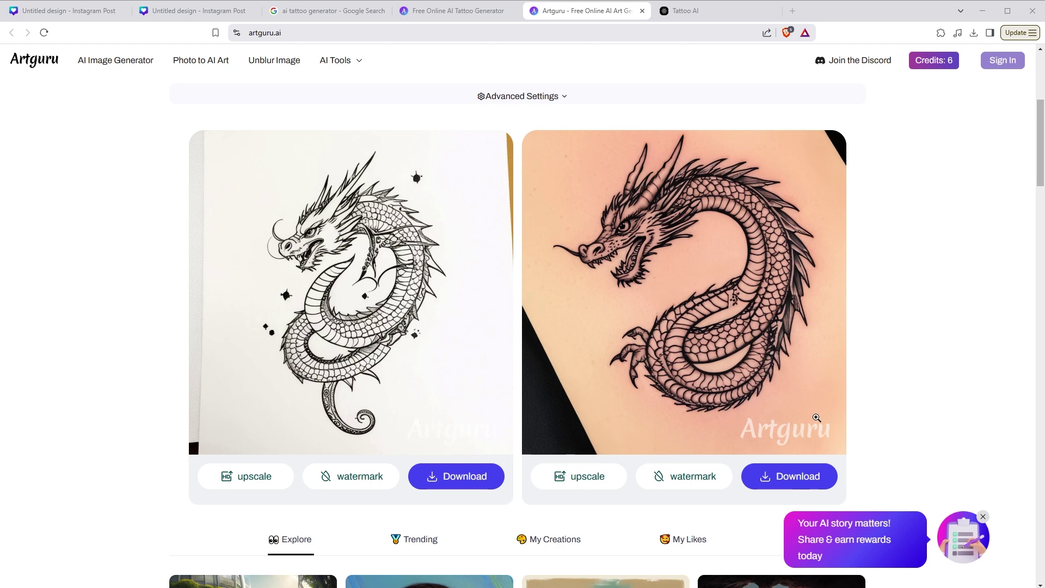
left_click(708, 473)
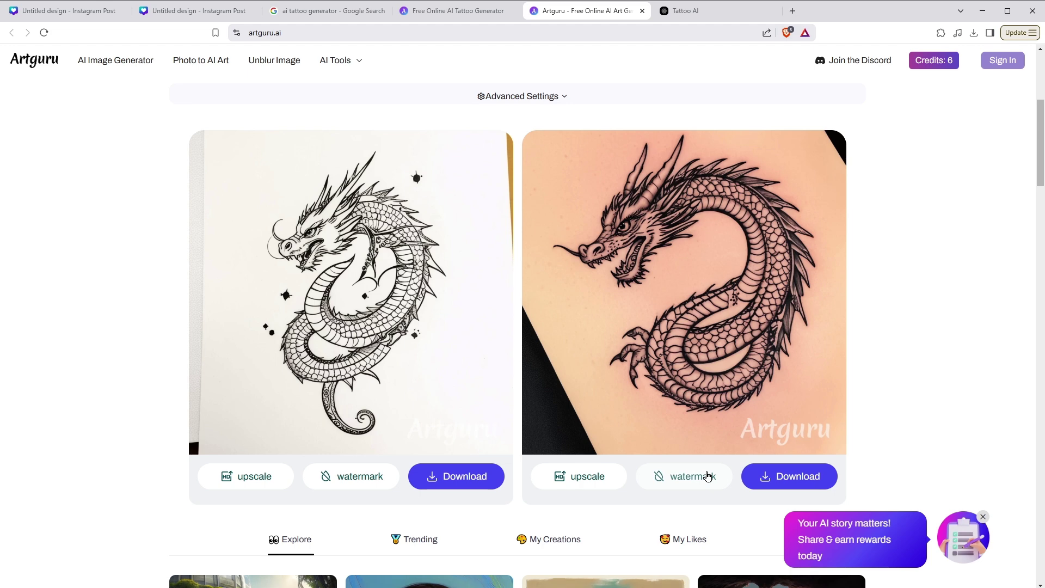
left_click(707, 477)
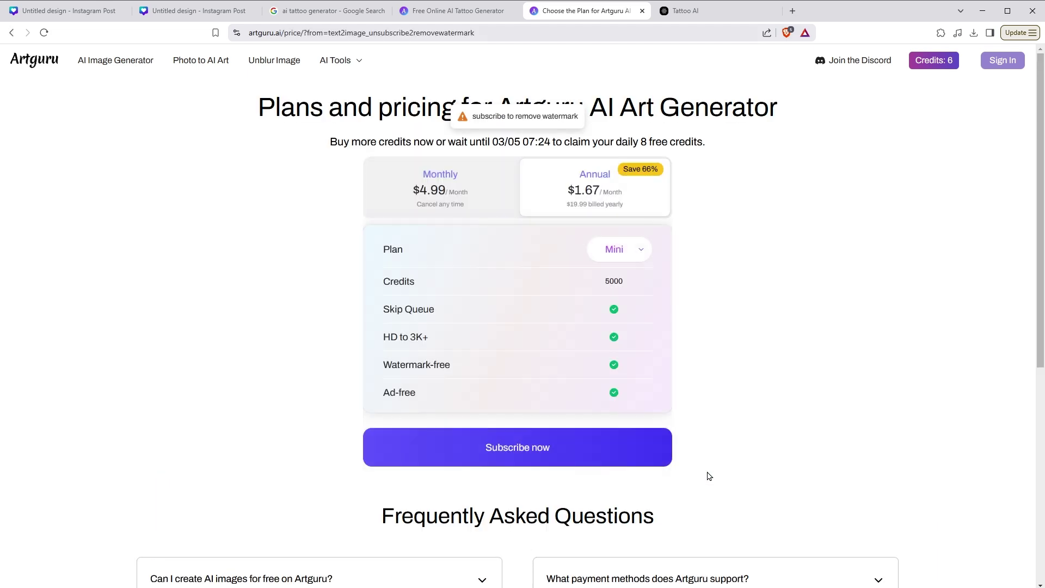
left_click(12, 32)
left_click(709, 10)
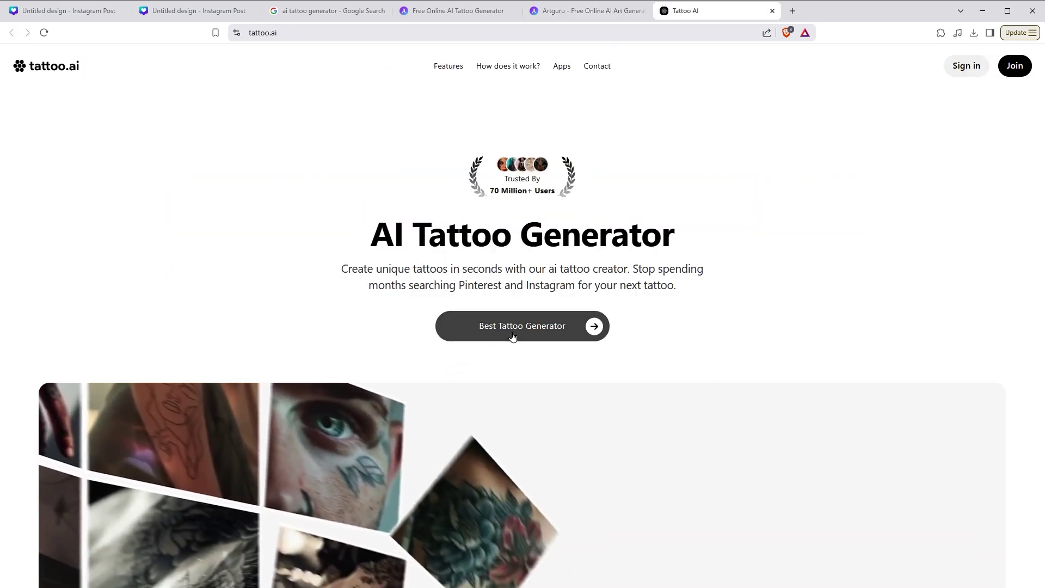
scroll(767, 340, "down", 3)
scroll(768, 341, "down", 3)
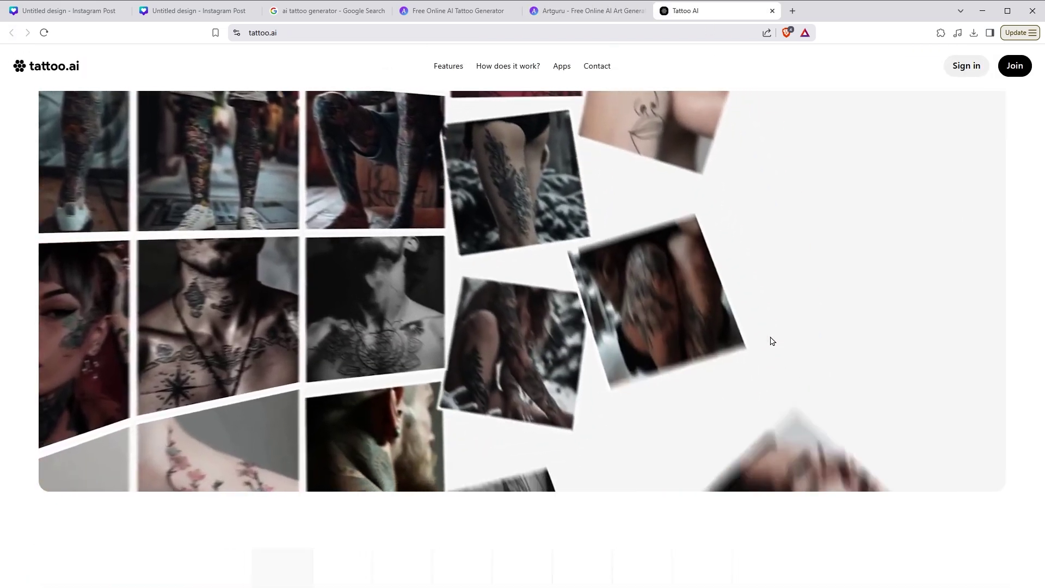
scroll(770, 340, "down", 1)
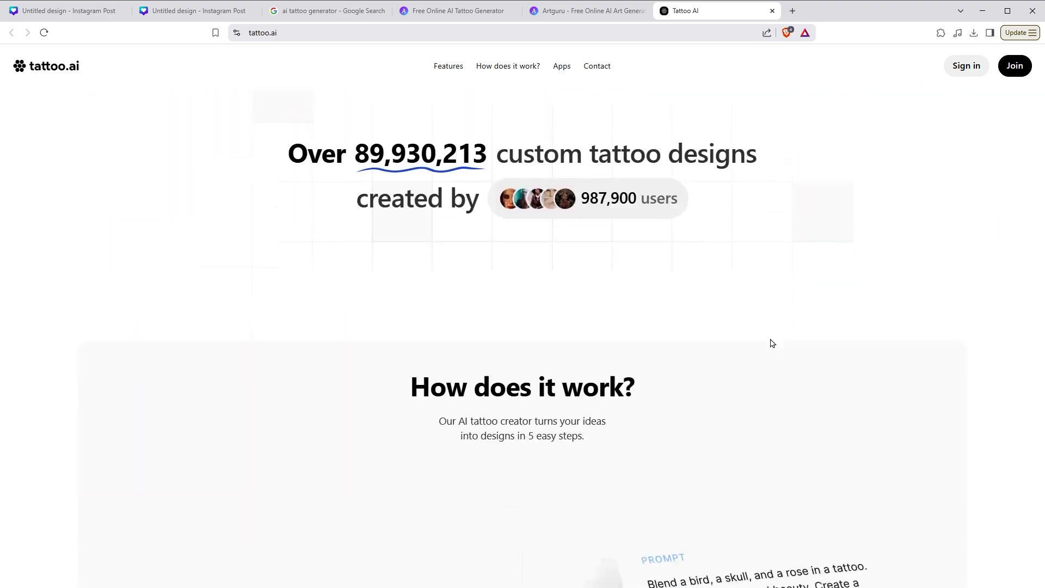
scroll(772, 343, "up", 10)
scroll(773, 305, "up", 5)
- Join Tattoo AI and replace the dragon prompt with the angel wings text
left_click(523, 324)
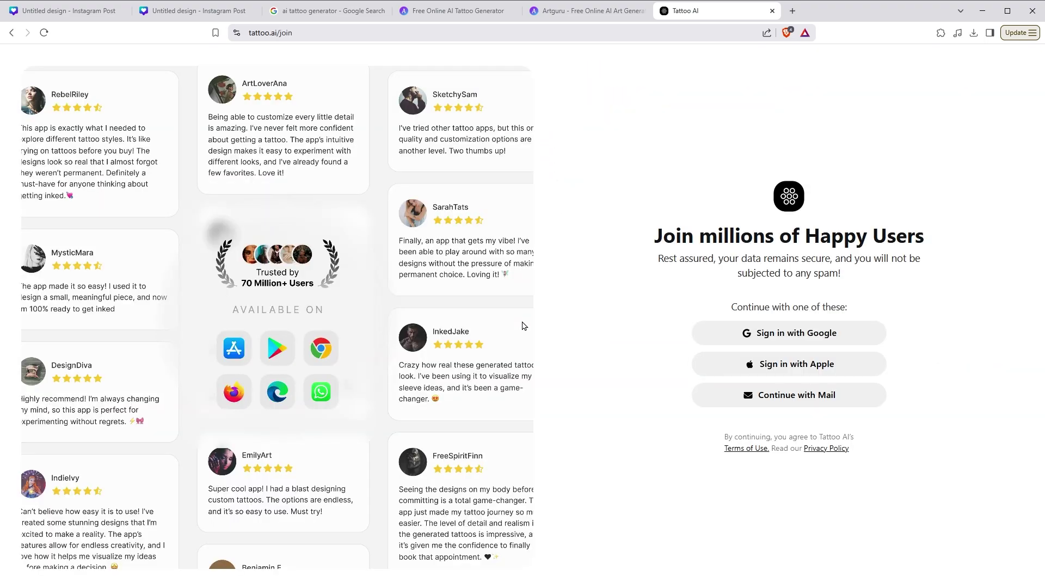
type("dragon")
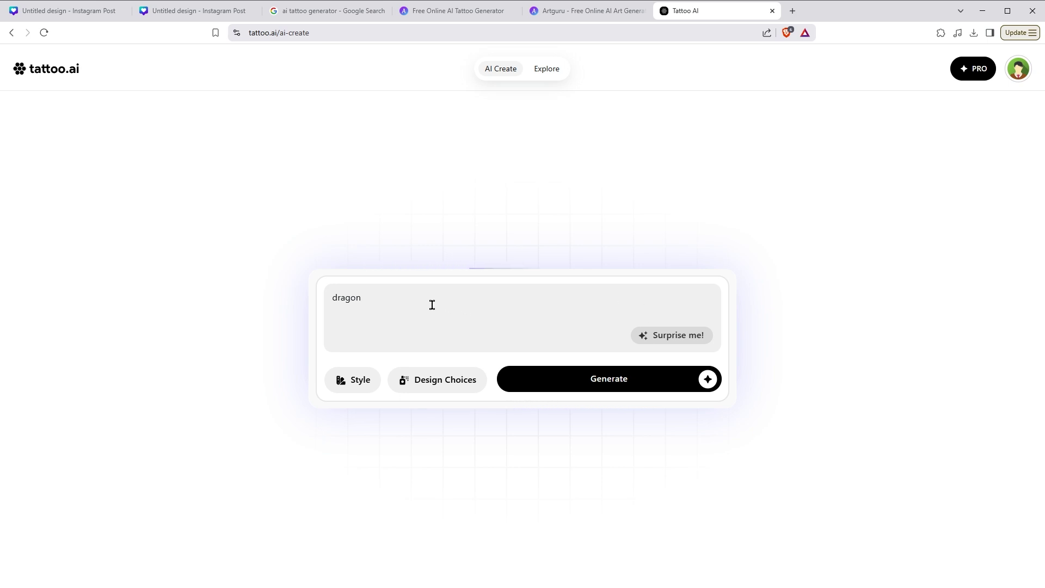
left_click_drag(471, 303, 356, 295)
key("BackSpace")
type("Angel wings with detailed feathers")
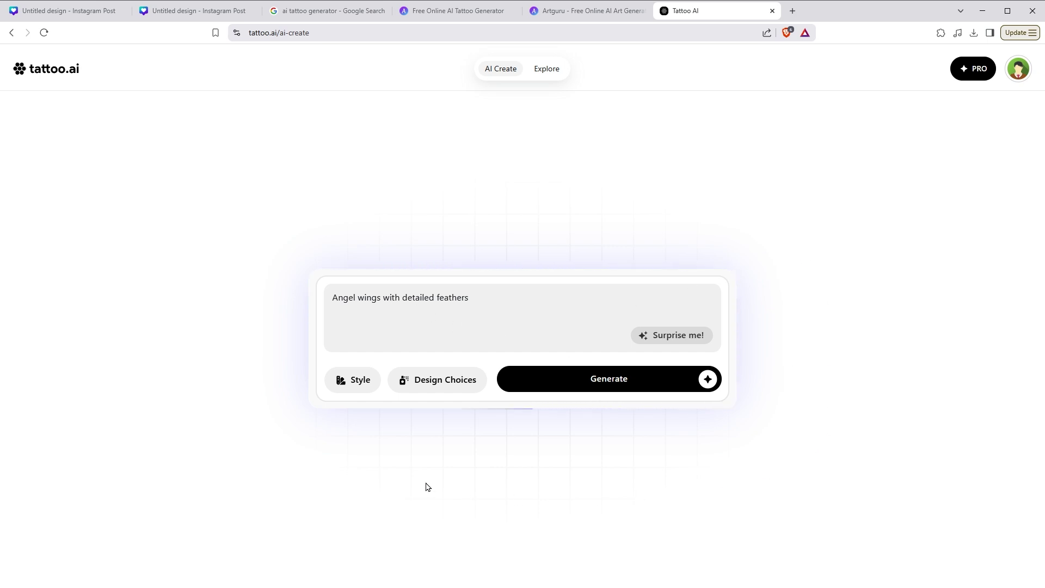
- Generate with Colorful, Shoulder and 9:16 Portrait choices, then enlarge the first result
left_click(358, 382)
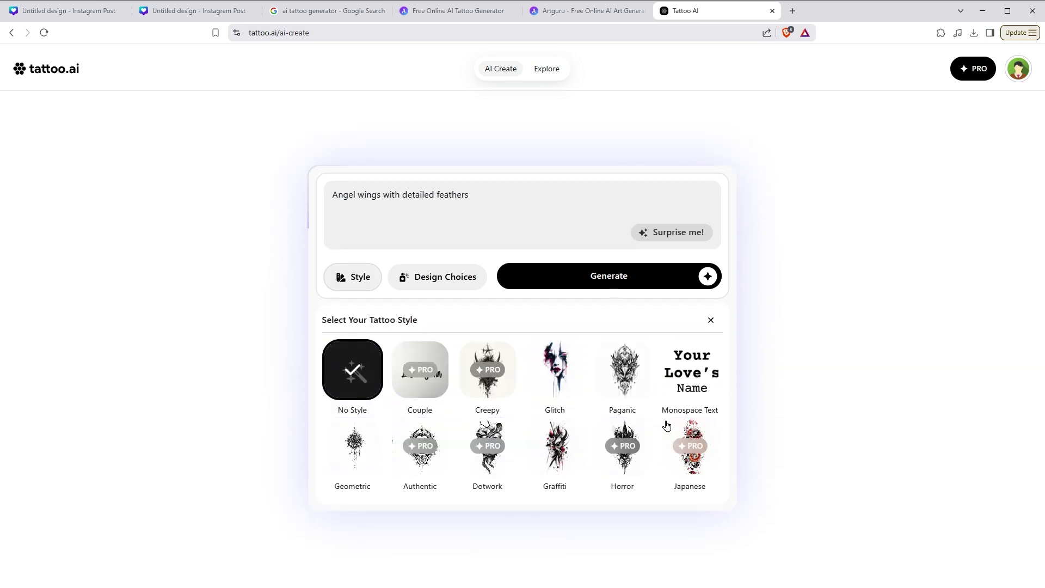
left_click(435, 282)
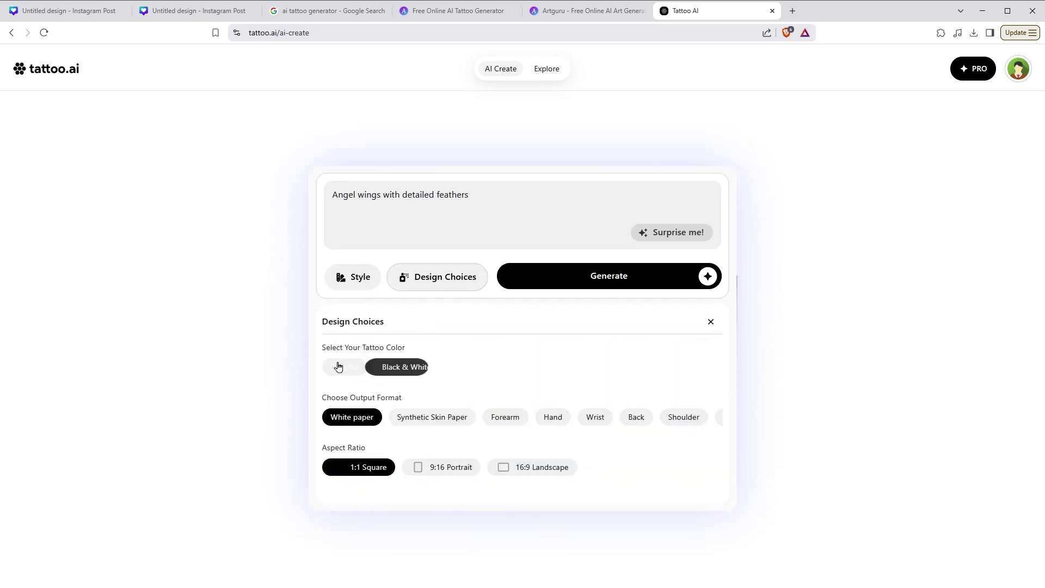
left_click(665, 419)
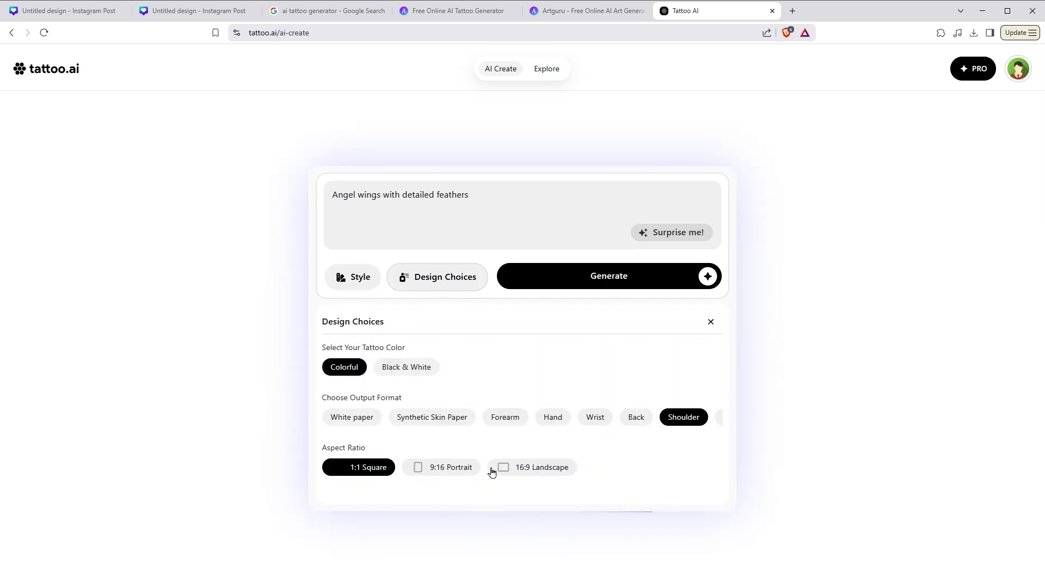
left_click(442, 473)
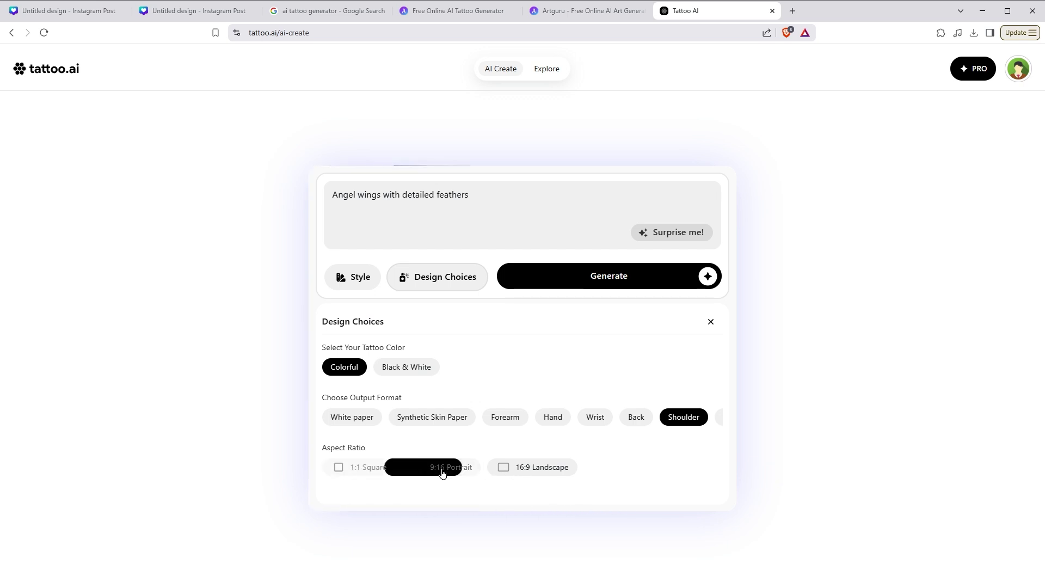
left_click(599, 280)
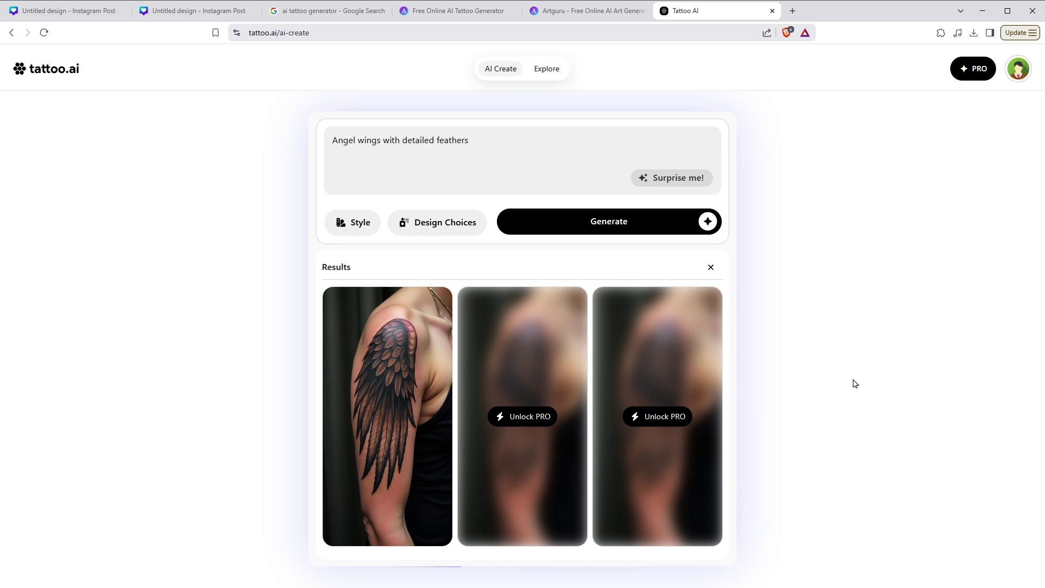
scroll(853, 382, "down", 1)
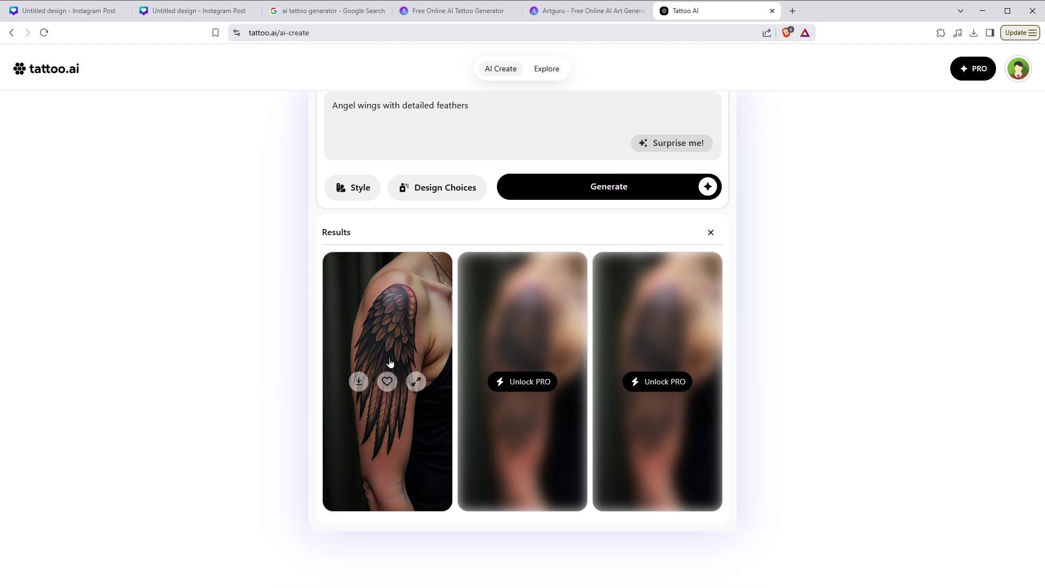
left_click(415, 381)
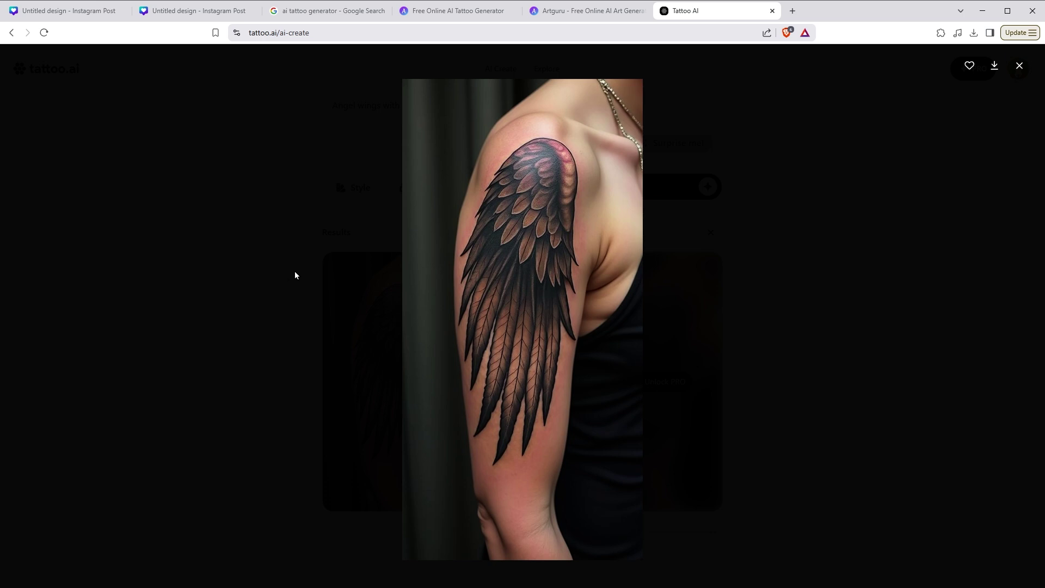
- Open the Online Free AI Tattoo Generator Space in a new tab and submit 'dragon tattoo'
left_click(1019, 66)
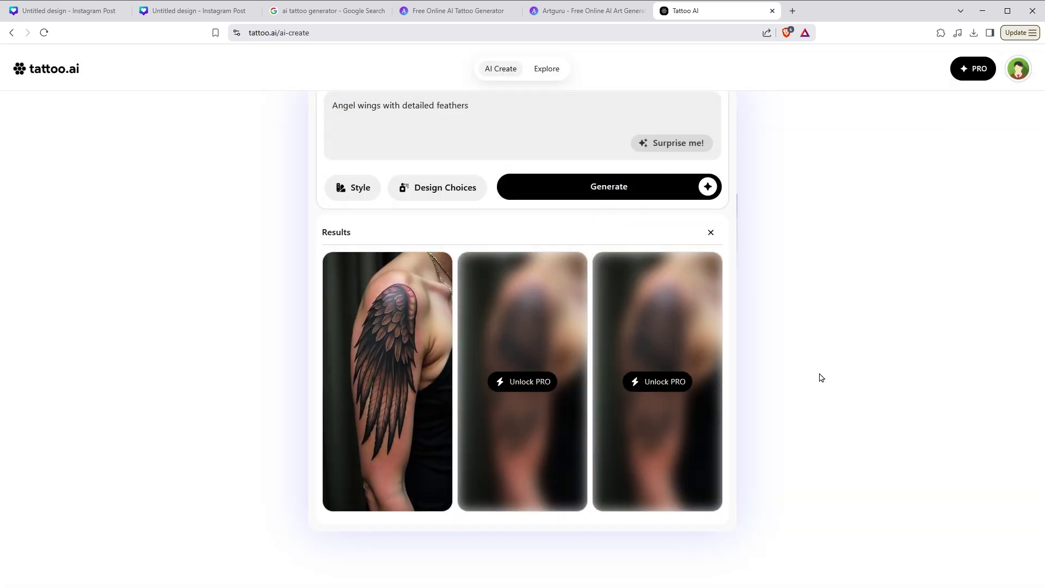
type("oo generator")
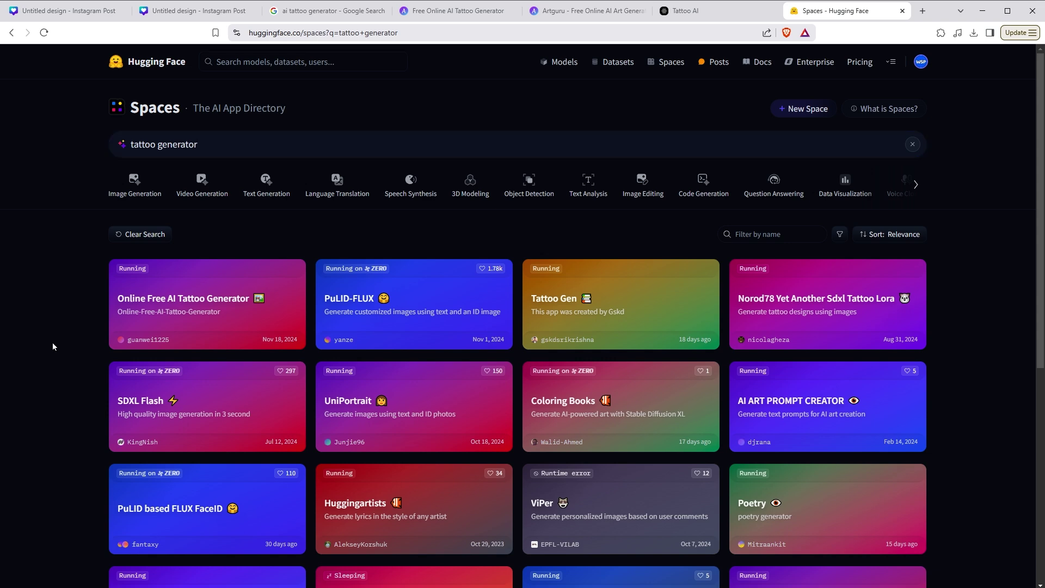
scroll(51, 345, "down", 2)
right_click(188, 139)
left_click(207, 146)
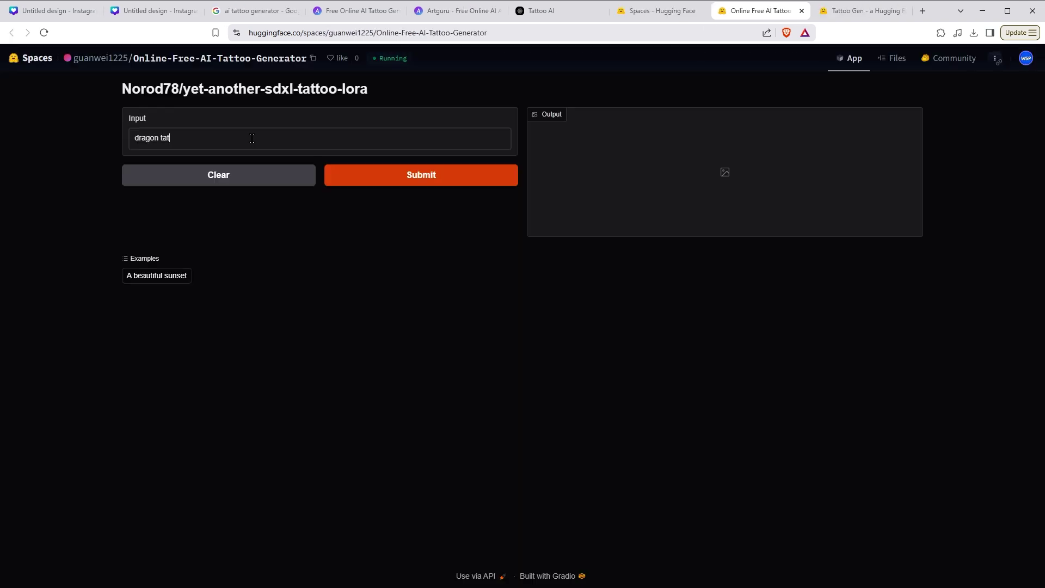
left_click(406, 178)
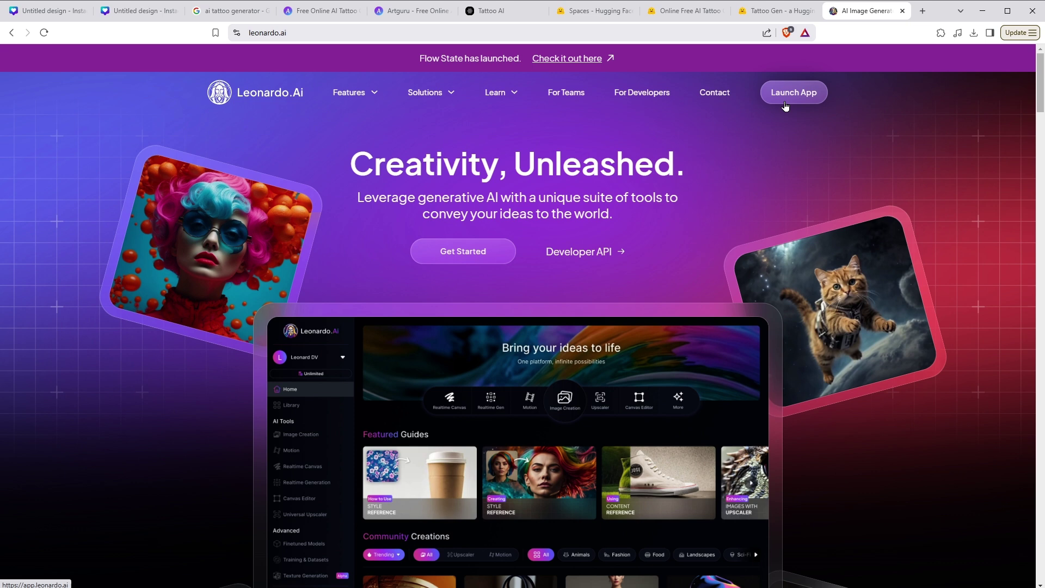
- In Leonardo.Ai image creation, pick Sketch (Color) with a fixed seed and generate 'dragon tattoo'
left_click(792, 92)
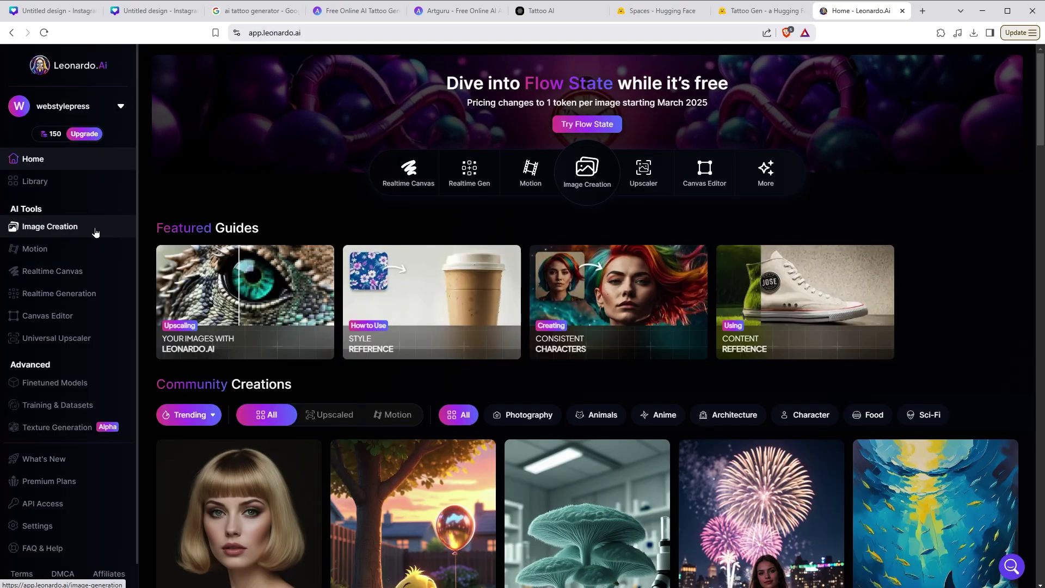
left_click(50, 225)
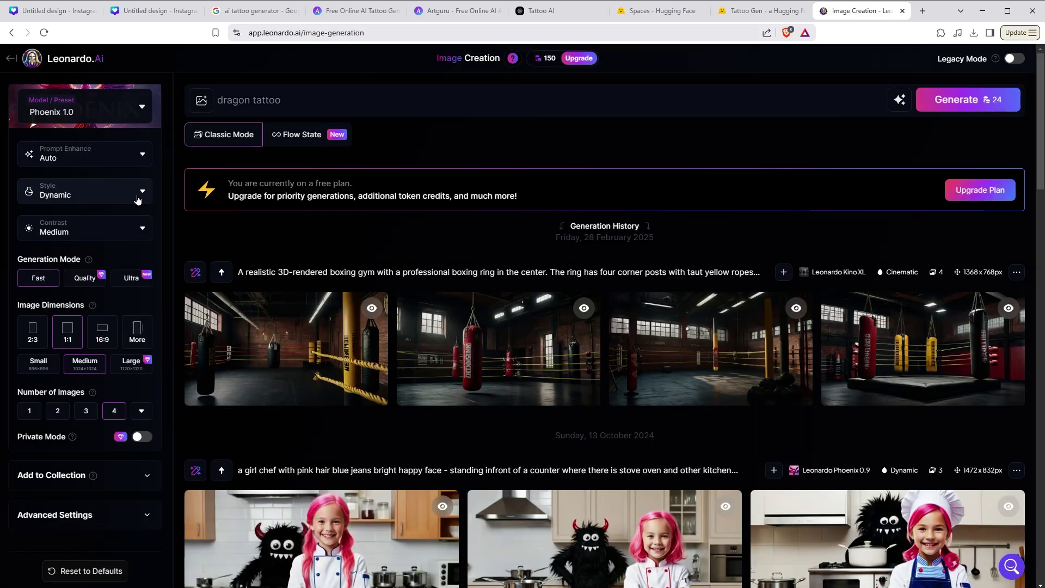
left_click(134, 199)
scroll(83, 259, "down", 1)
scroll(83, 259, "down", 3)
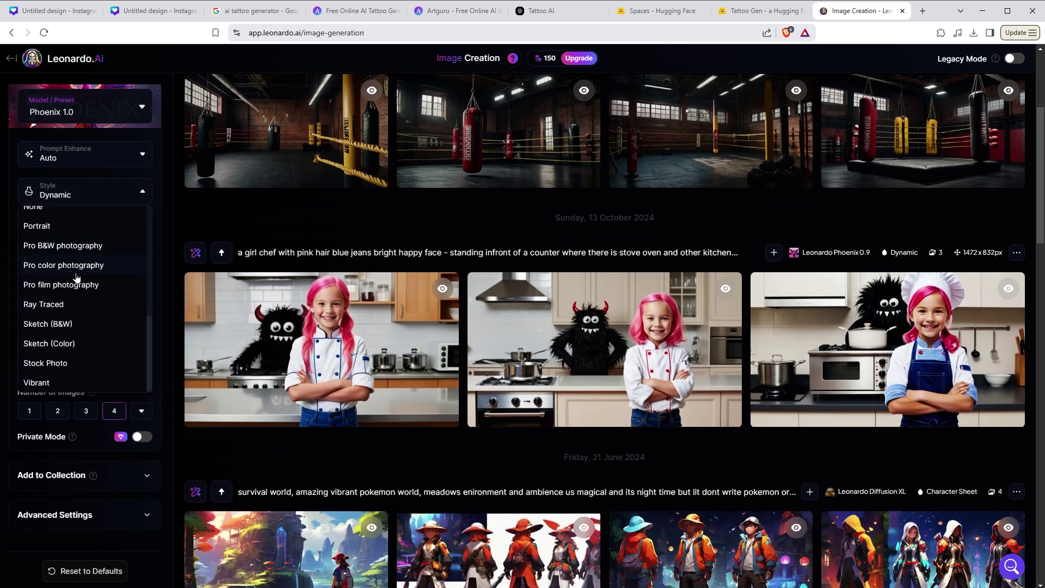
left_click(77, 344)
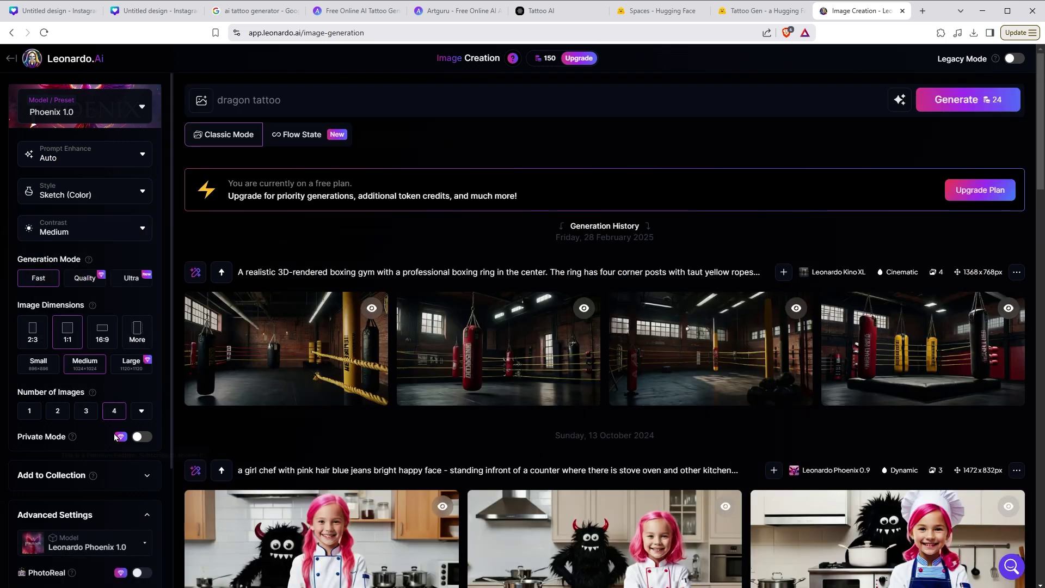
scroll(123, 408, "down", 3)
left_click(140, 502)
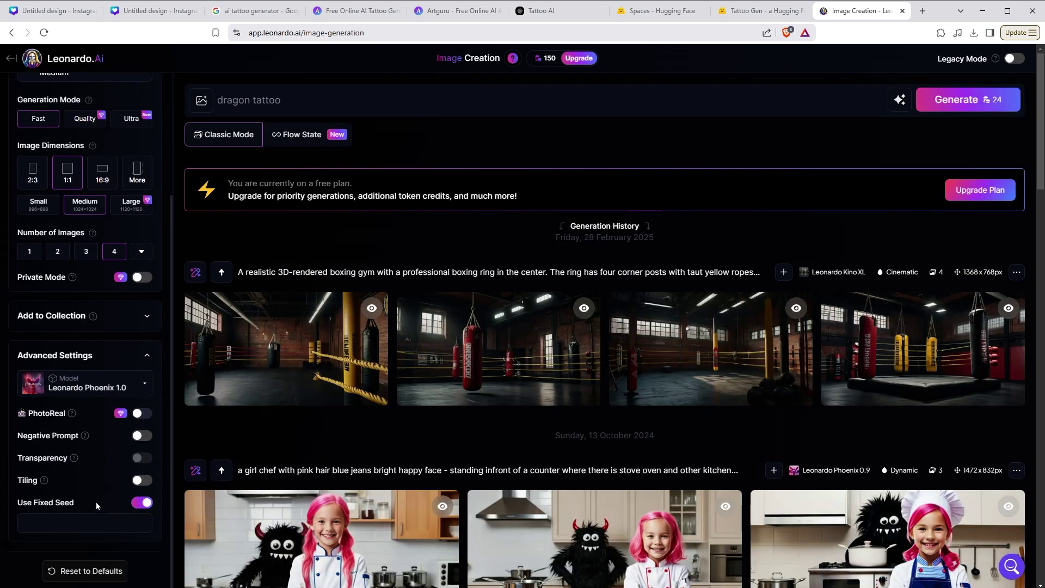
scroll(122, 409, "up", 3)
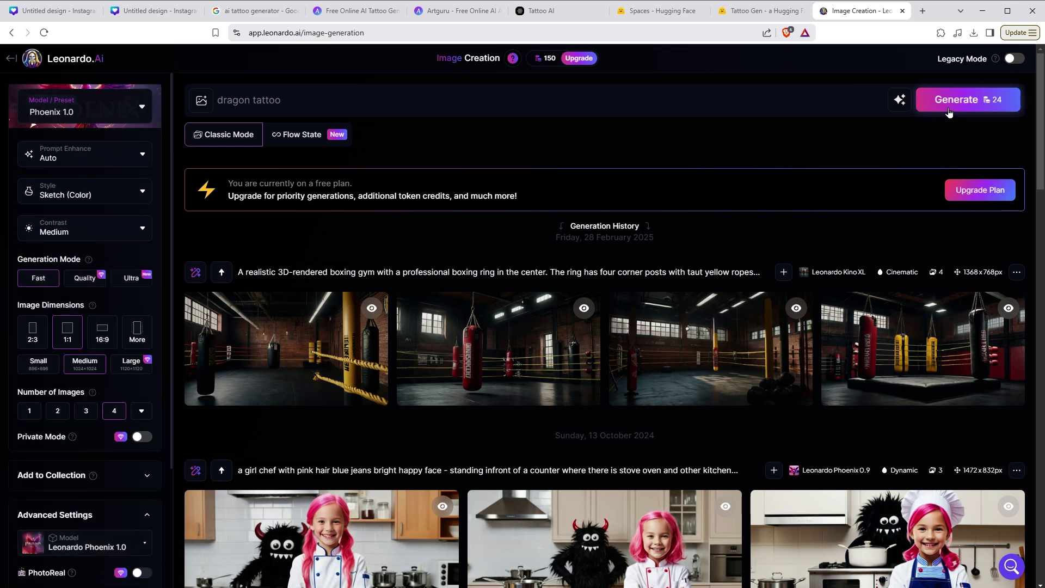
left_click(951, 102)
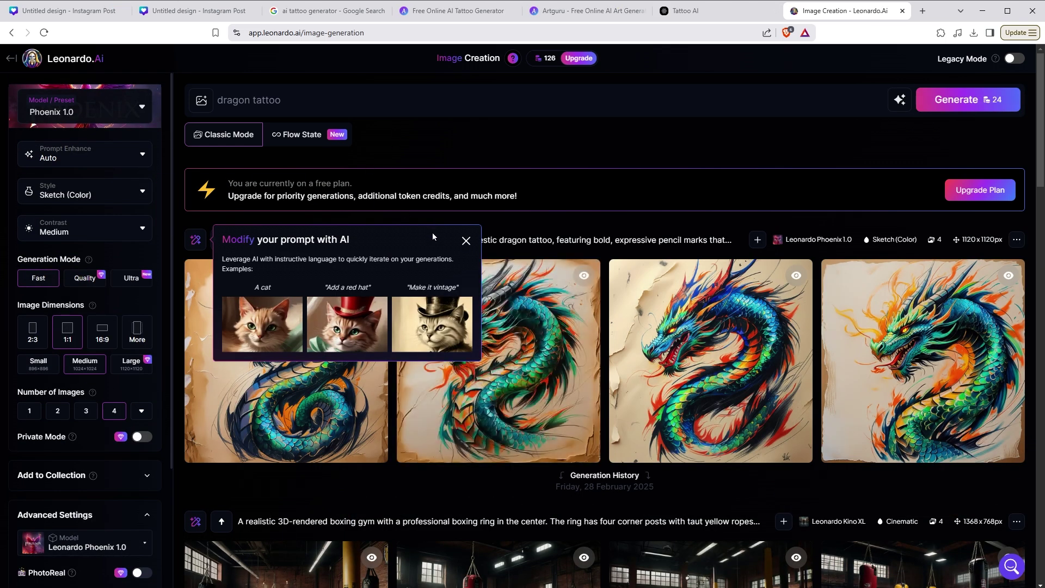
- Check the first dragon result, then regenerate with the prompt 'dragon tattoo on arm'
left_click(464, 243)
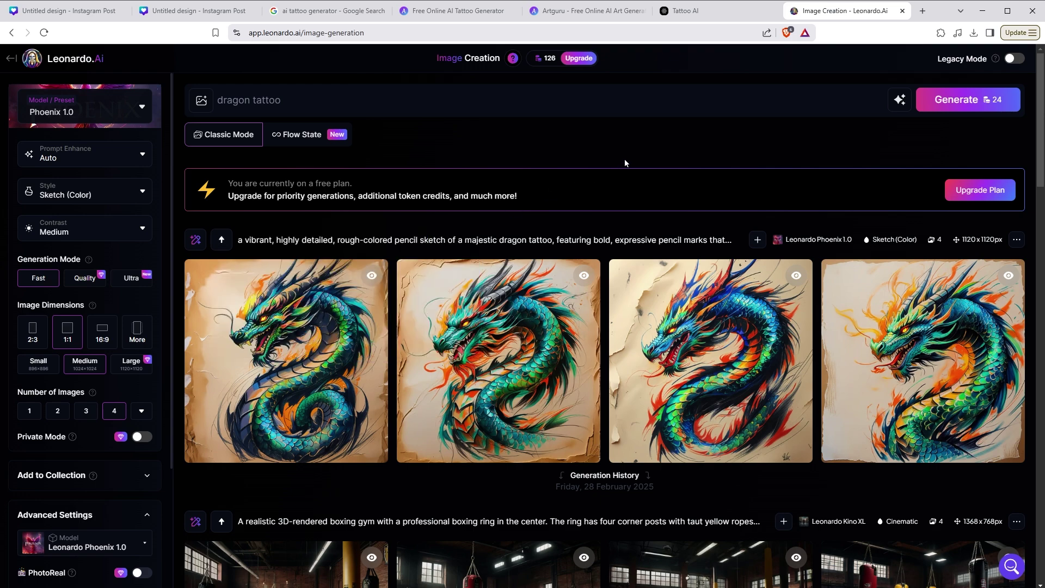
scroll(457, 360, "down", 3)
scroll(408, 362, "up", 3)
left_click(352, 364)
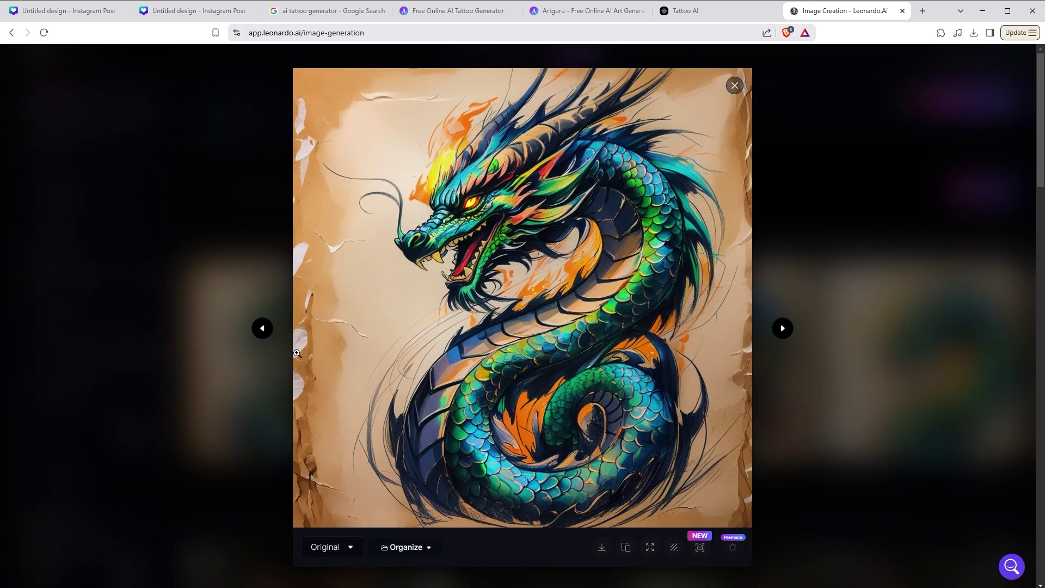
left_click(815, 131)
type("on arm")
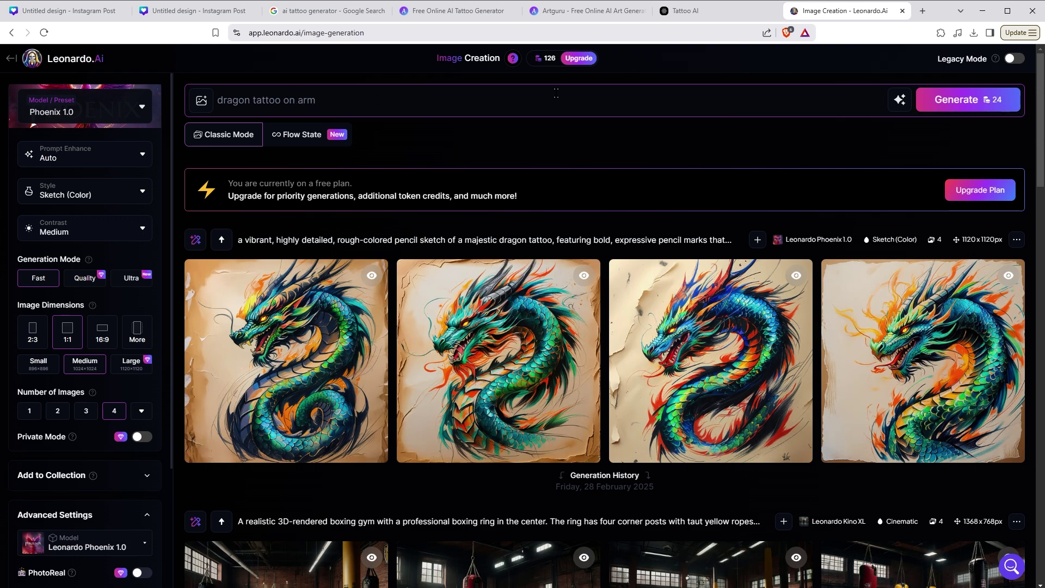
left_click(928, 107)
left_click(85, 190)
scroll(151, 313, "down", 3)
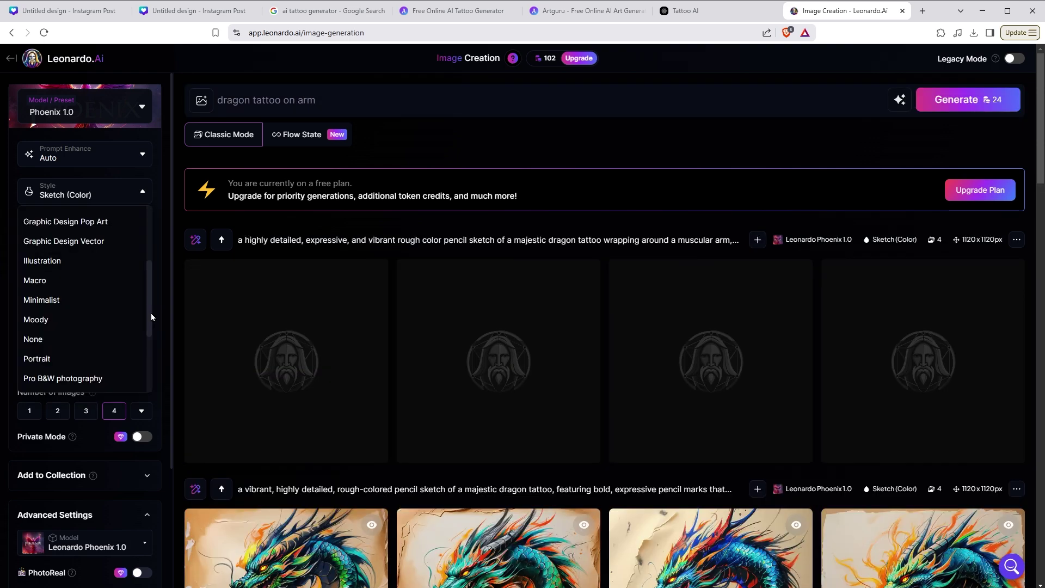
scroll(150, 318, "down", 3)
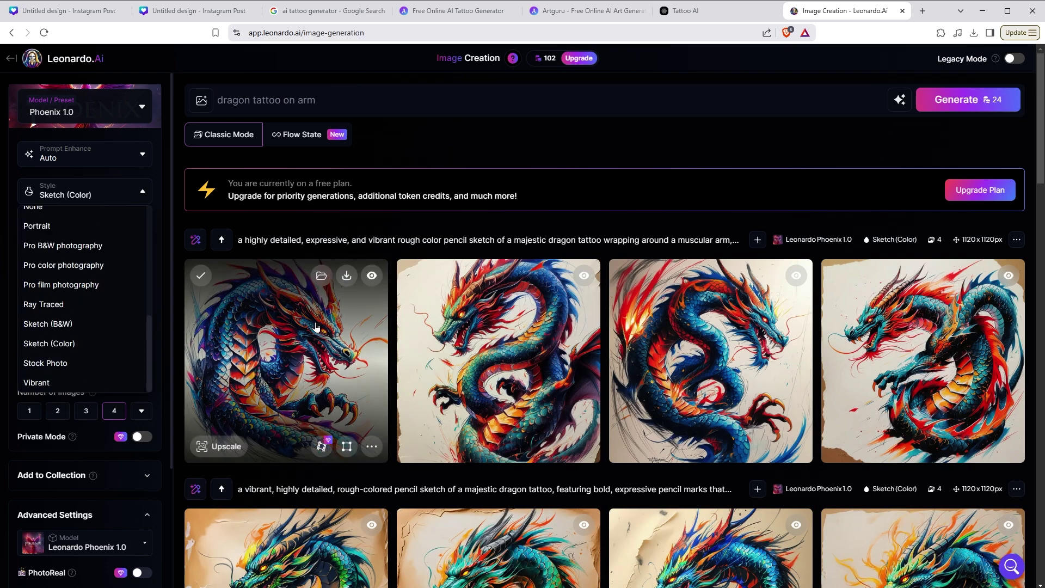
- View each of the four new arm dragon designs enlarged, closing each one
left_click(295, 372)
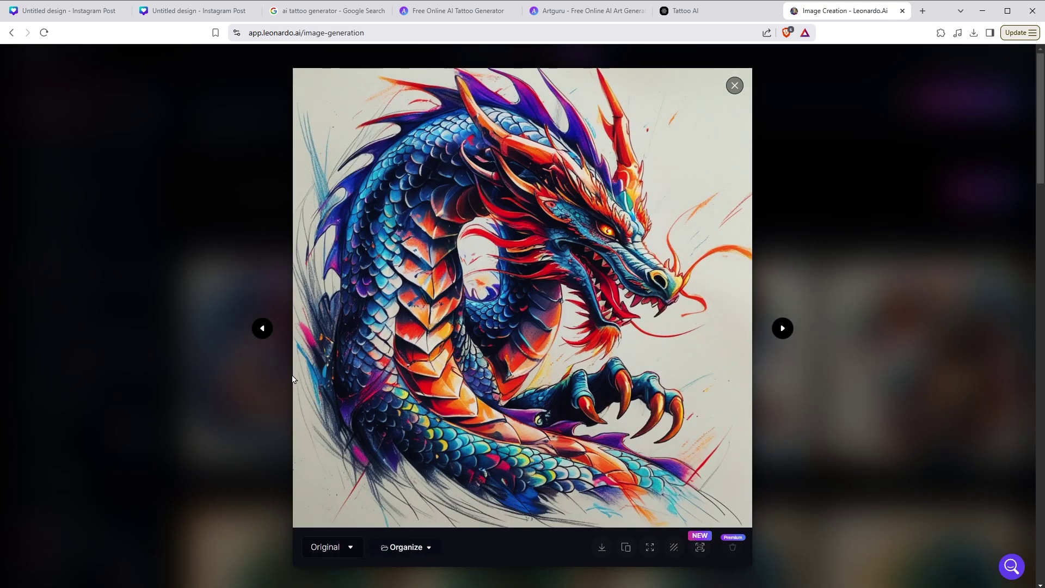
left_click(734, 85)
left_click(490, 365)
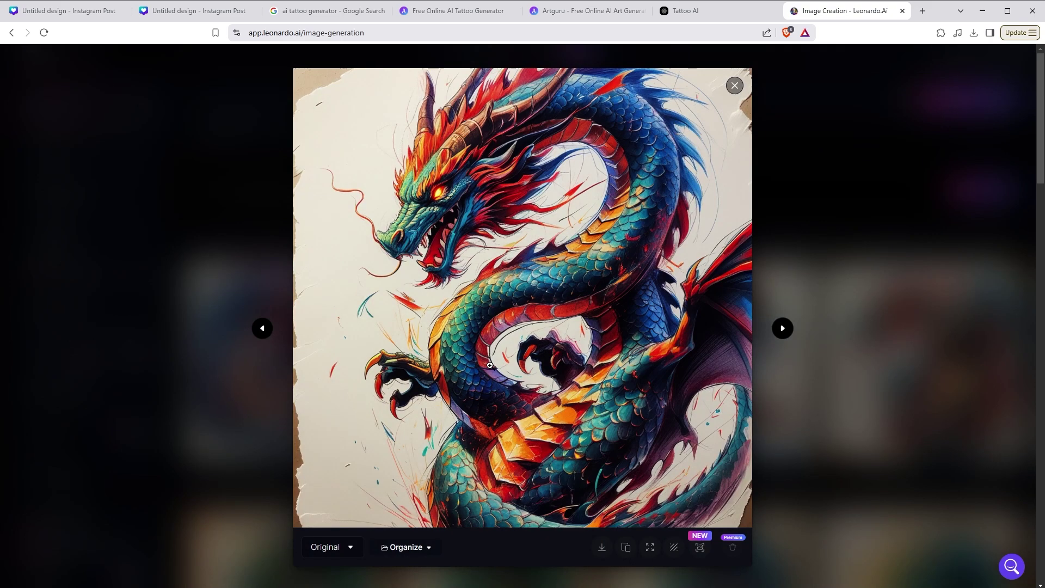
left_click(734, 85)
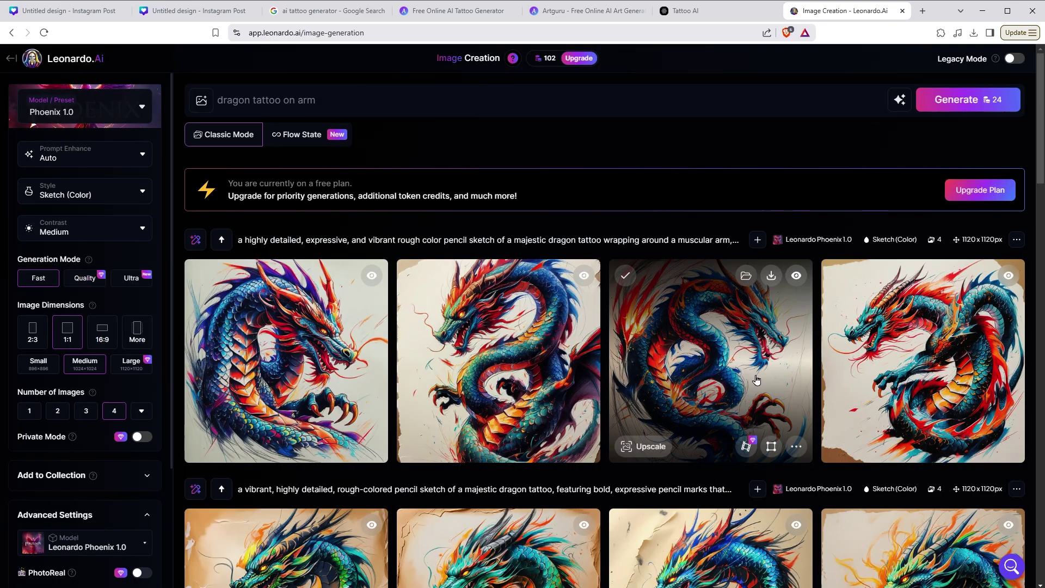
left_click(613, 361)
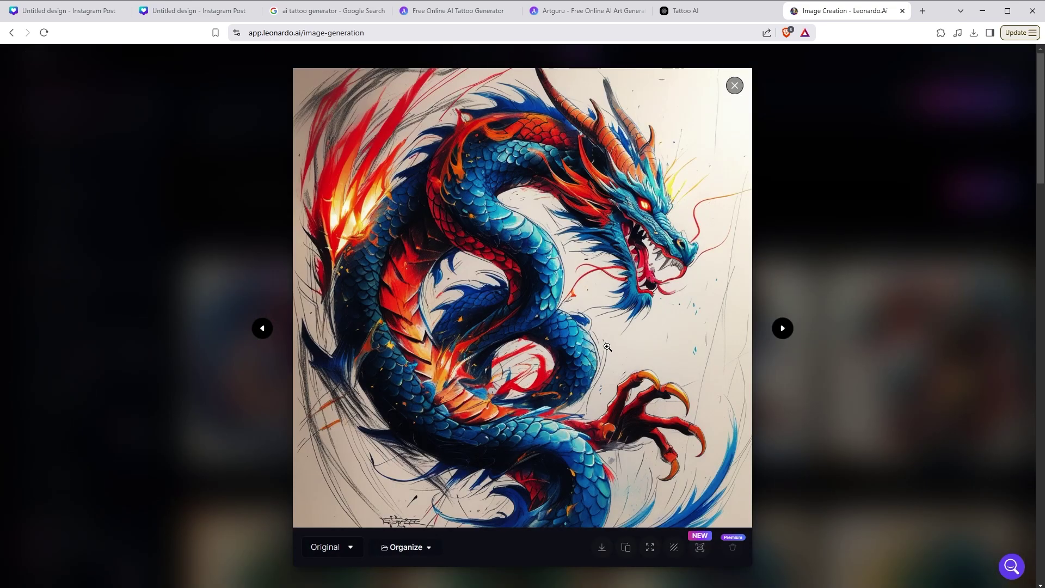
left_click(734, 86)
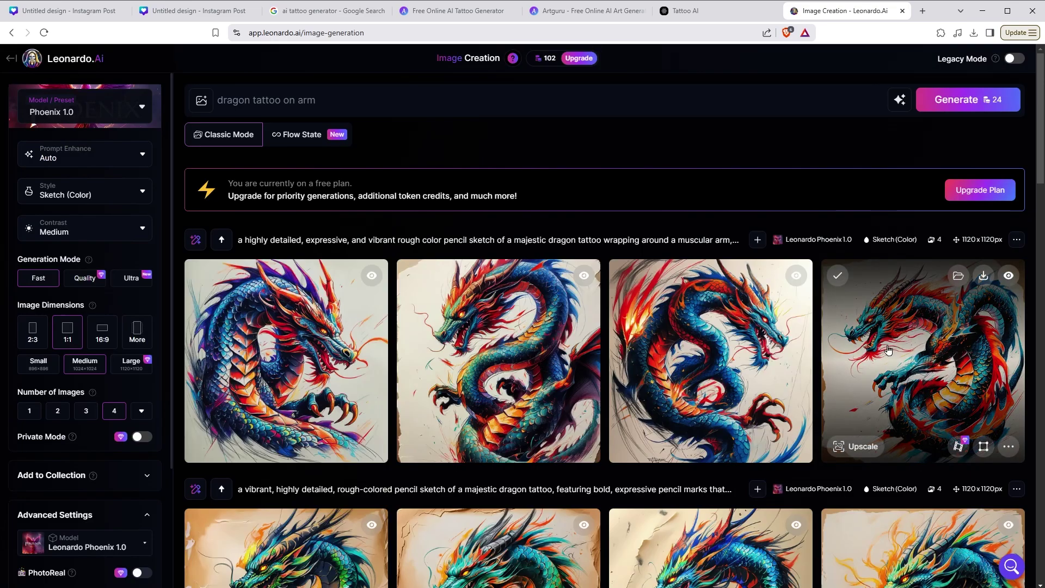
left_click(890, 350)
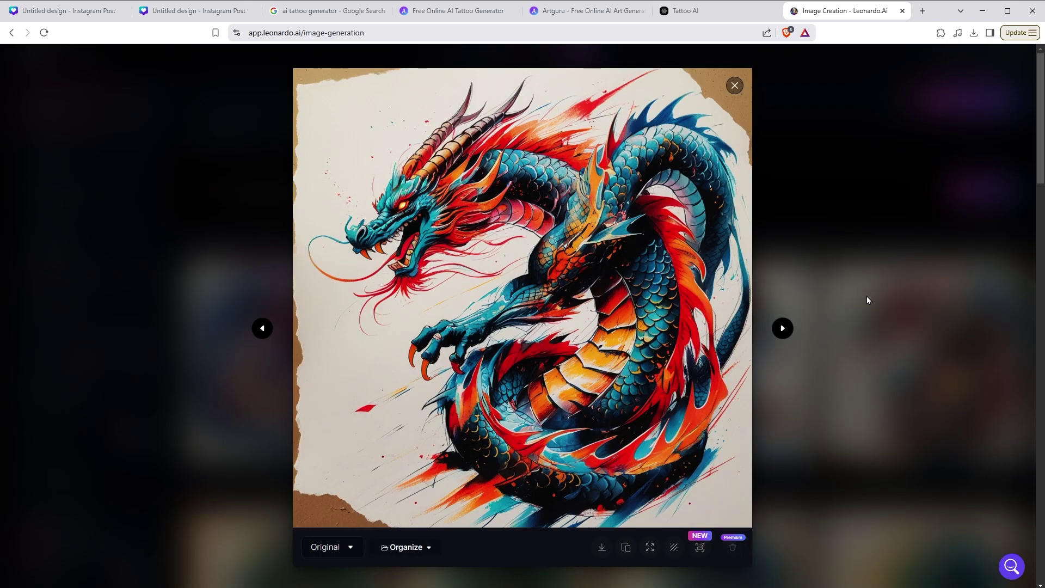
left_click(735, 85)
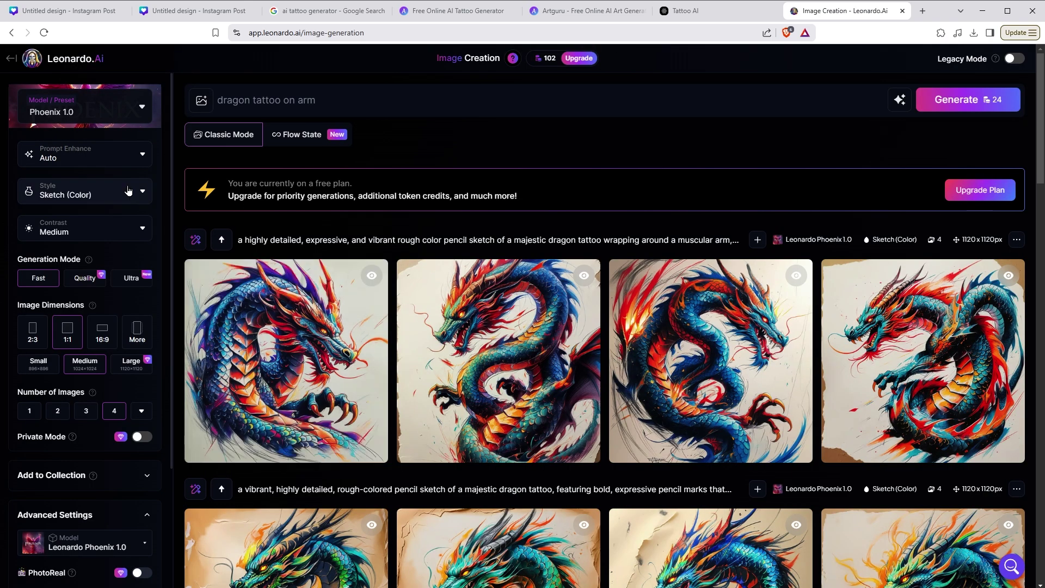
- Regenerate Leonardo.Ai images as 'dragon tattoo' in the Illustration style, dropping 'on arm'
left_click(81, 192)
scroll(151, 250, "down", 1)
scroll(150, 250, "down", 2)
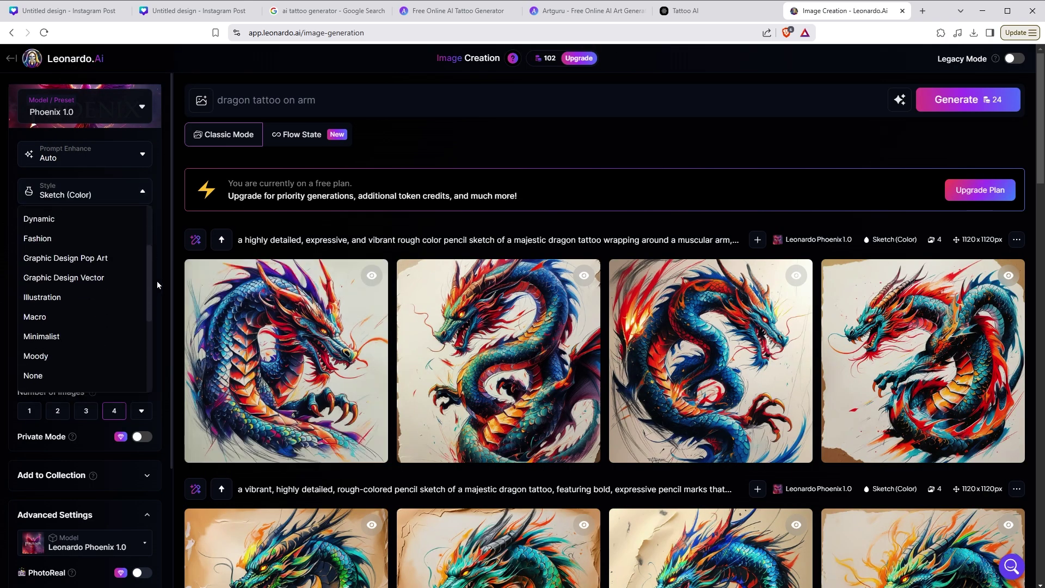
left_click(62, 295)
left_click(315, 100)
left_click_drag(316, 100, 281, 100)
key("BackSpace")
left_click(960, 101)
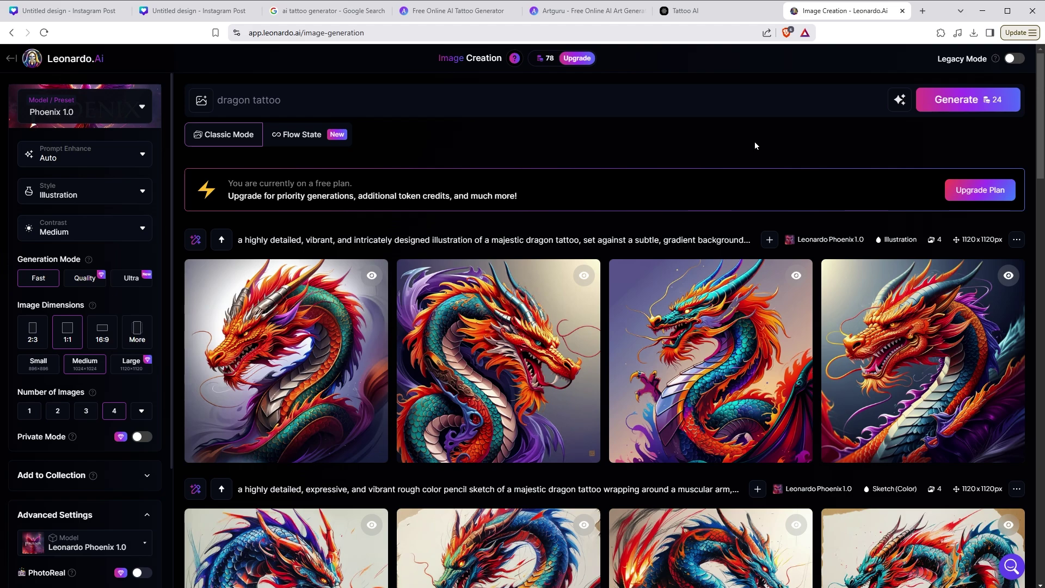
scroll(735, 283, "down", 6)
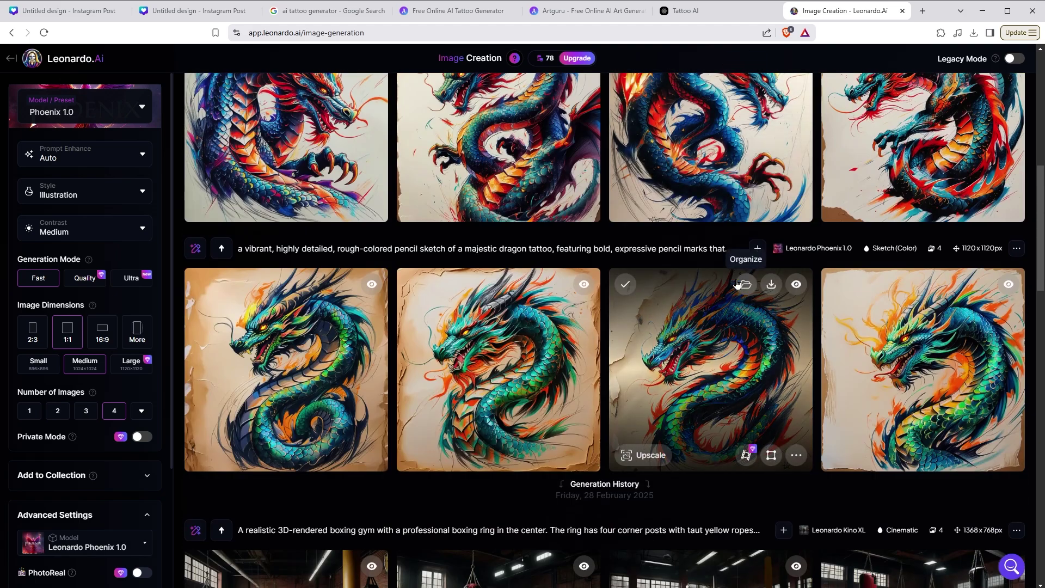
scroll(735, 283, "up", 6)
scroll(735, 286, "down", 2)
scroll(734, 288, "down", 4)
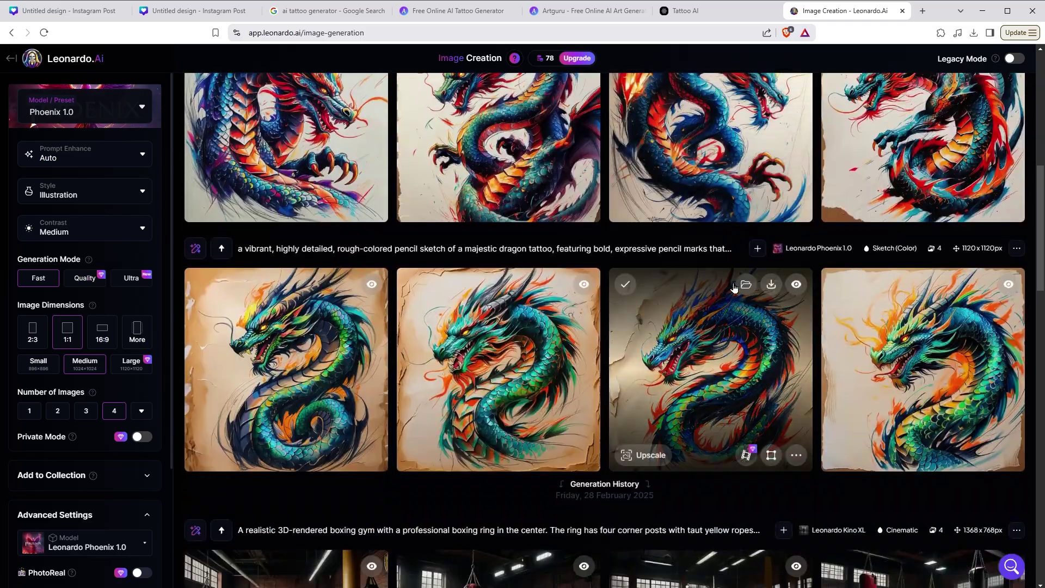
scroll(734, 287, "up", 6)
- View three Illustration dragon images enlarged, zooming into the first two
left_click(286, 360)
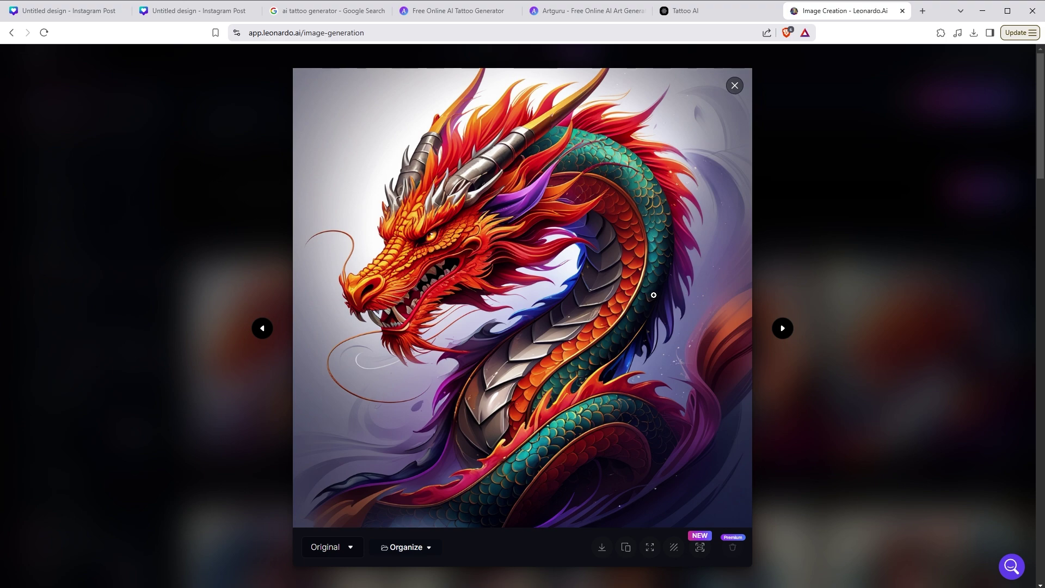
left_click(582, 258)
left_click(778, 63)
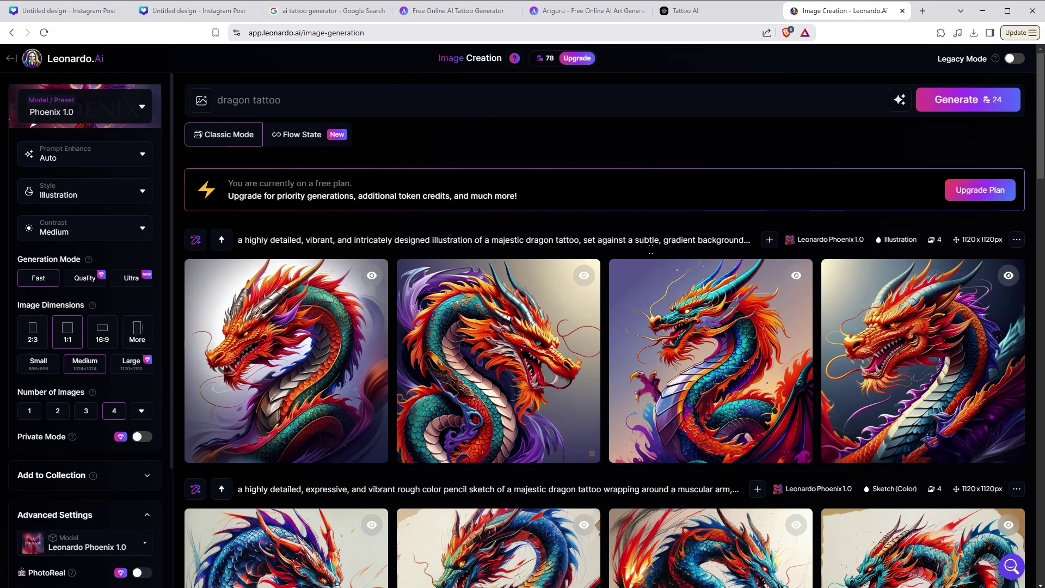
left_click(499, 325)
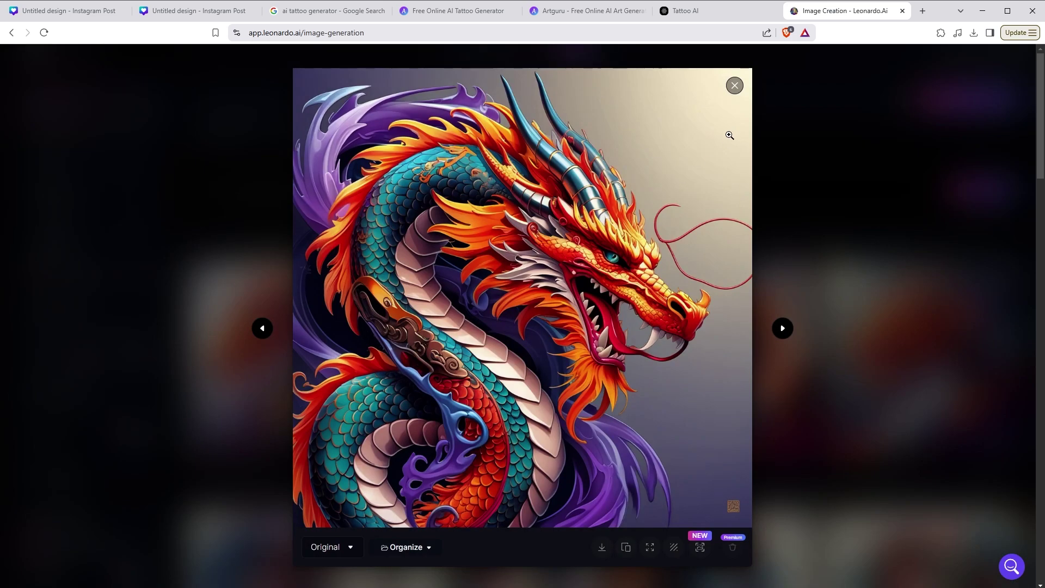
left_click(704, 156)
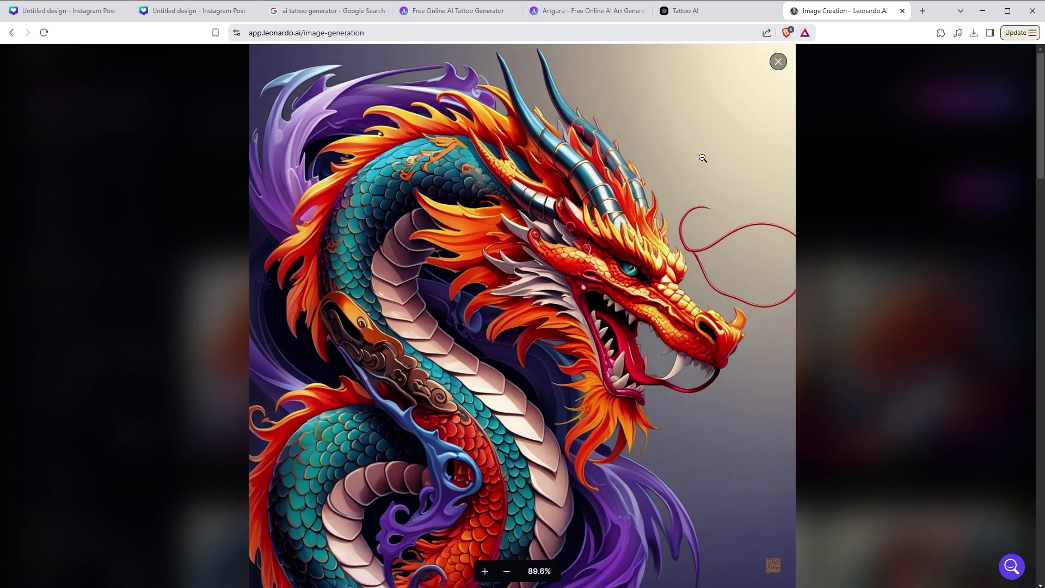
left_click(777, 62)
left_click(723, 338)
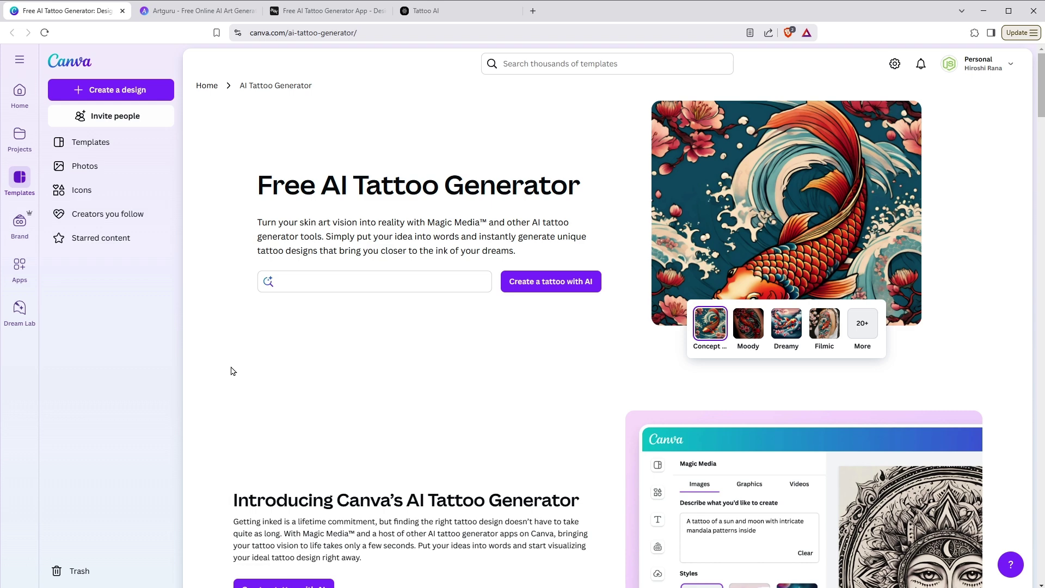
- Paste the long dragon tattoo description into Canva's prompt box, then clear it
left_click(315, 276)
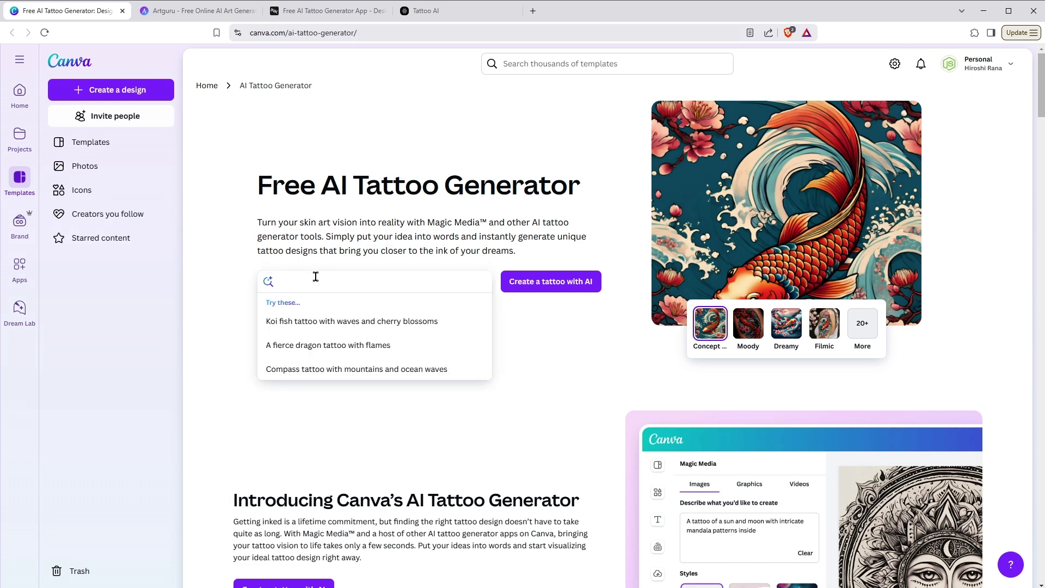
key("ctrl+v")
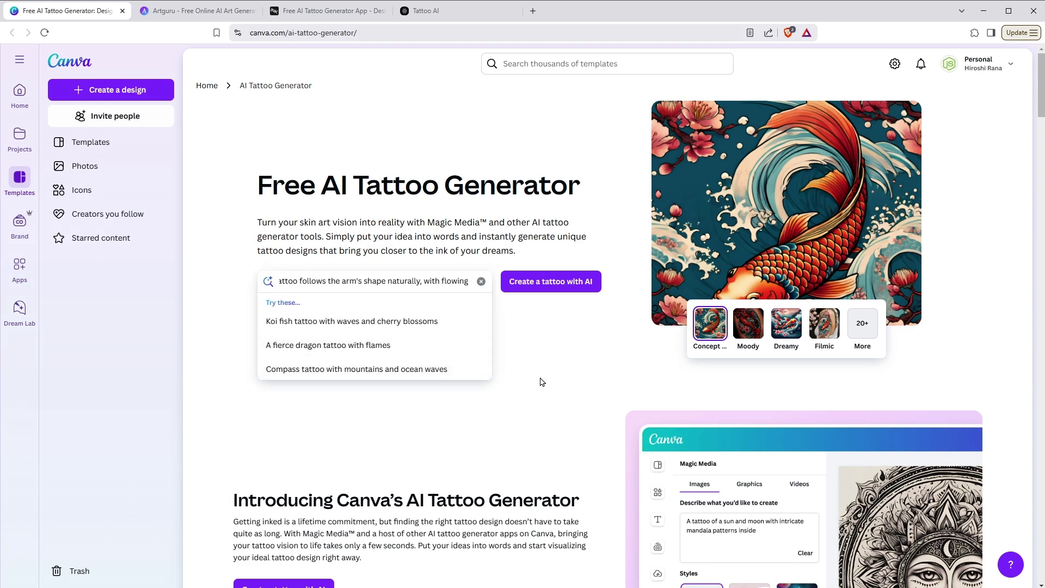
key("shift+Left")
key("shift+Left")
key("shift+Left")
key("Right")
key("ctrl+a")
key("Right")
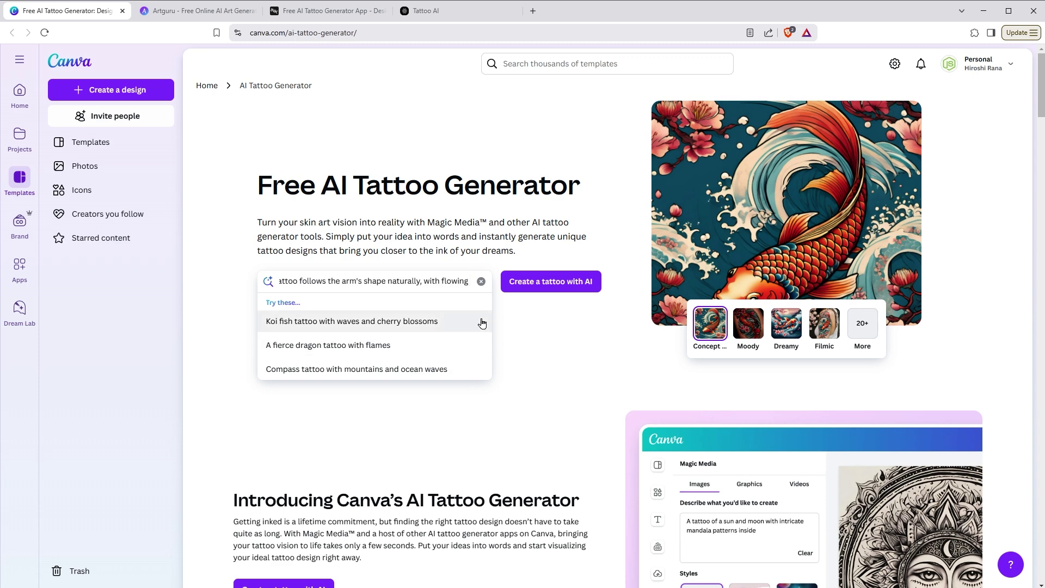
left_click(481, 281)
- Create a custom 1000 × 1000 px design and browse Magic Media's image styles
left_click(102, 92)
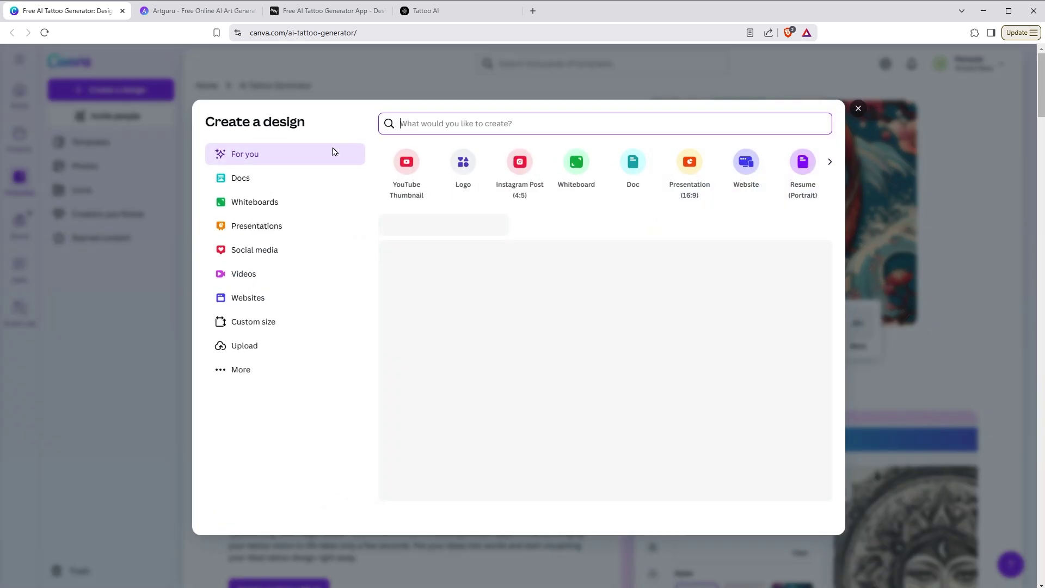
left_click(277, 322)
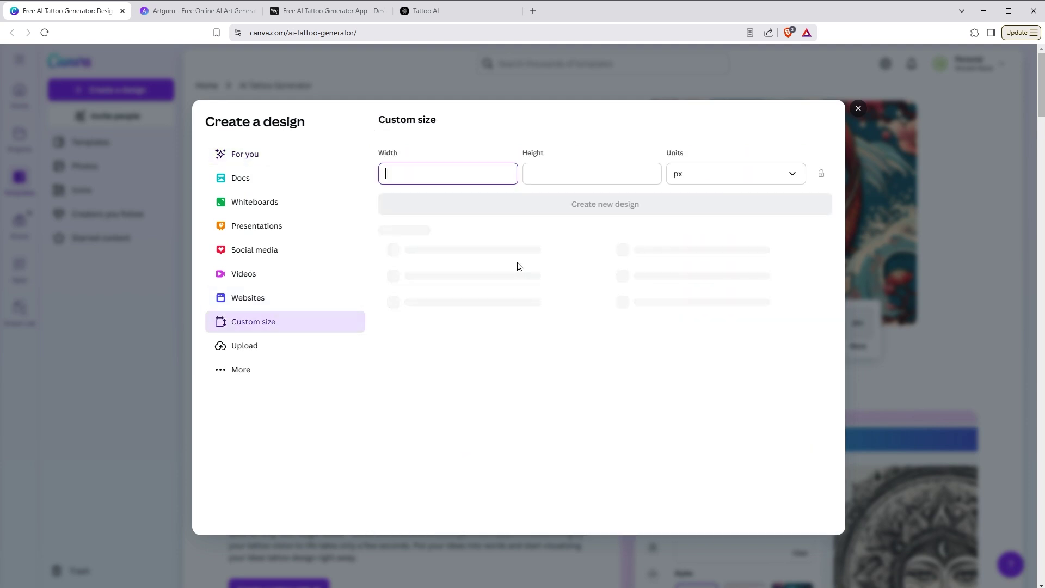
type("1000")
key("Tab")
type("10")
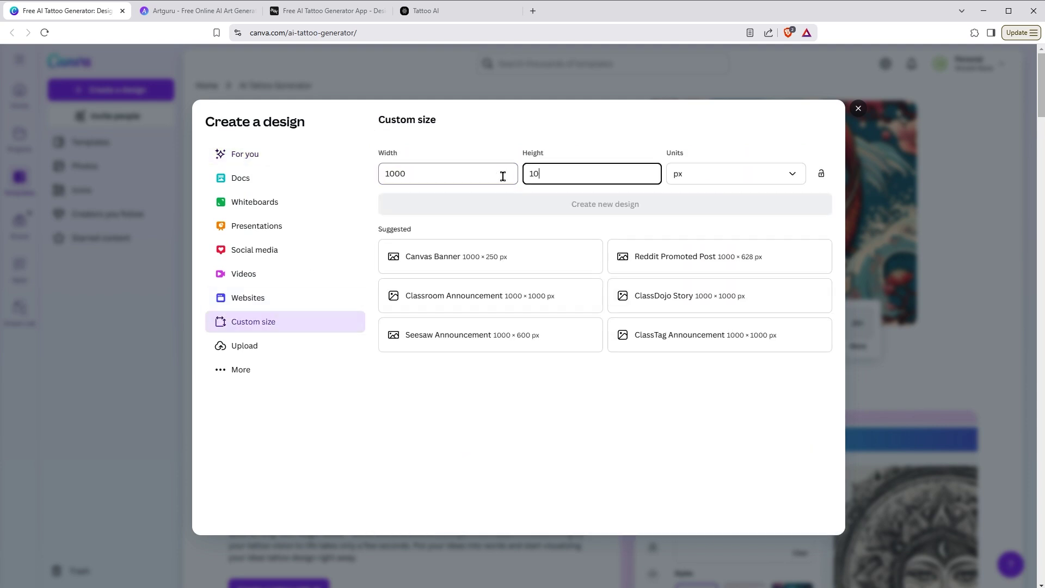
type("00")
left_click(622, 205)
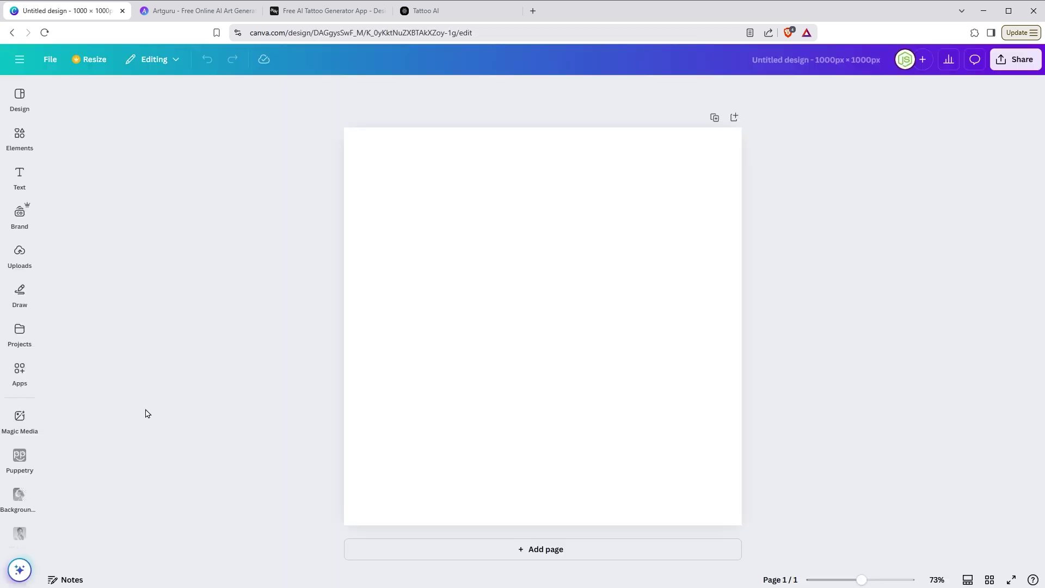
left_click(22, 418)
left_click(87, 255)
mouse_move(233, 191)
left_mouse_down()
mouse_move(234, 372)
mouse_move(241, 167)
left_mouse_up()
scroll(237, 236, "down", 1)
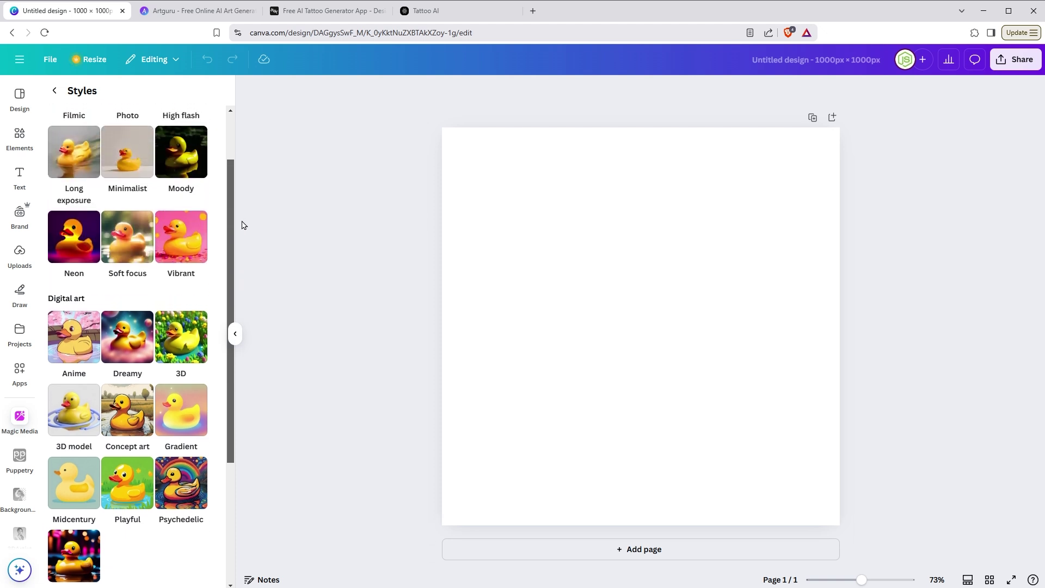
- Delete the prompt's trailing sentence and generate dragon graphics instead of images
key("Escape")
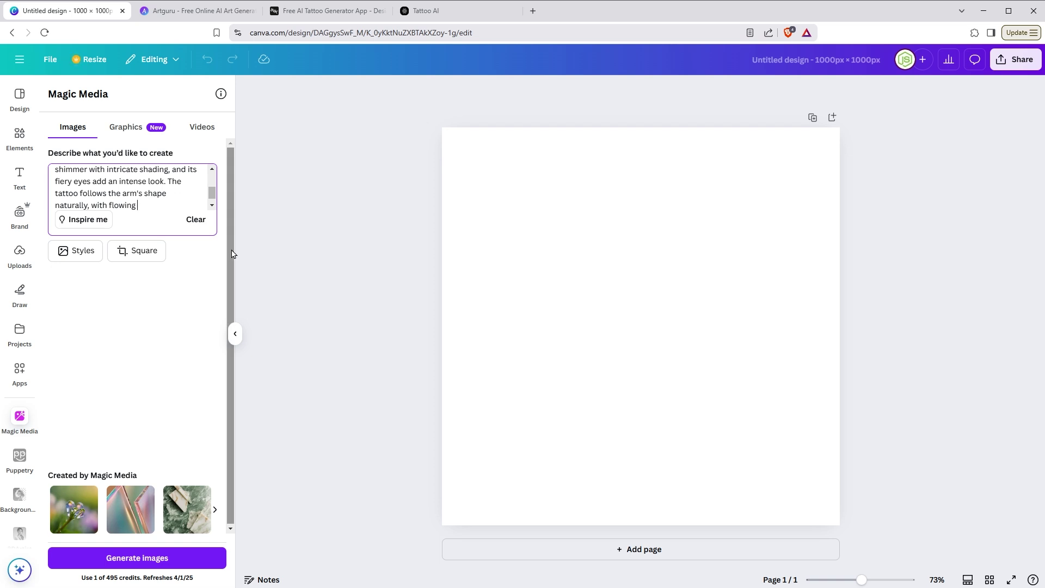
key("ctrl+shift+Left")
key("ctrl+shift+Left")
key("ctrl+shift+Left")
key("BackSpace")
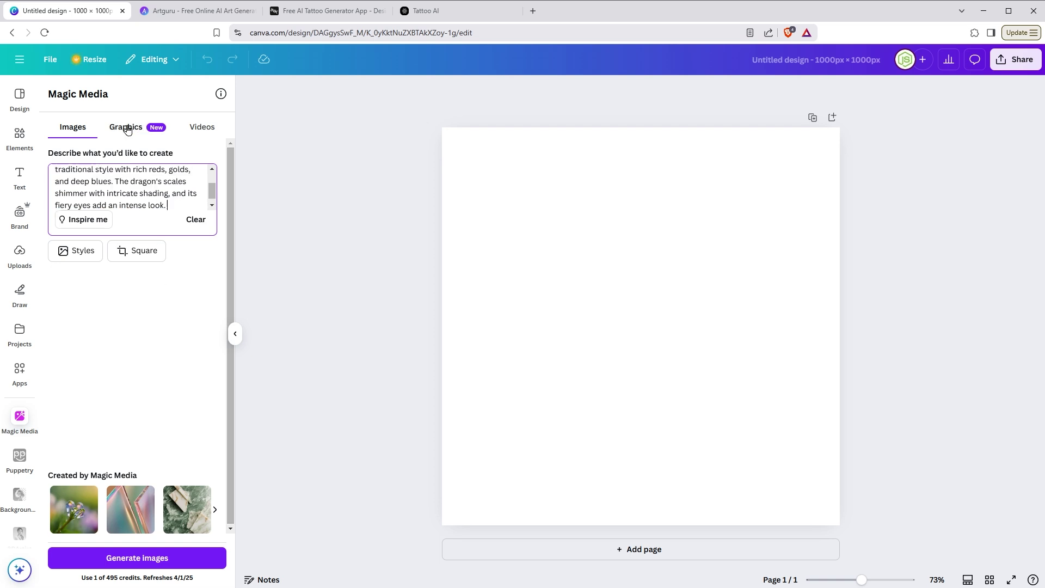
left_click(127, 130)
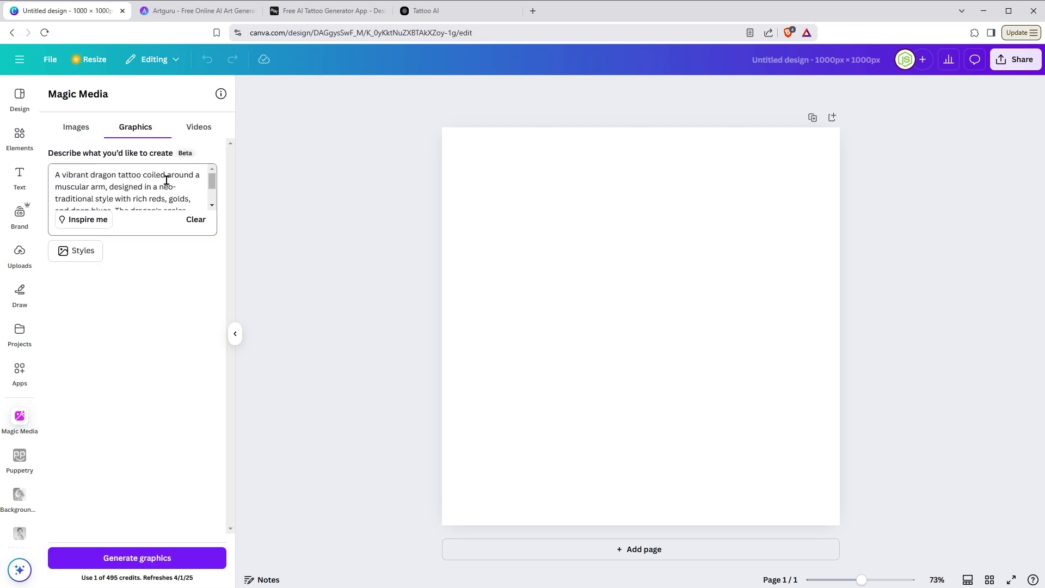
left_click(126, 559)
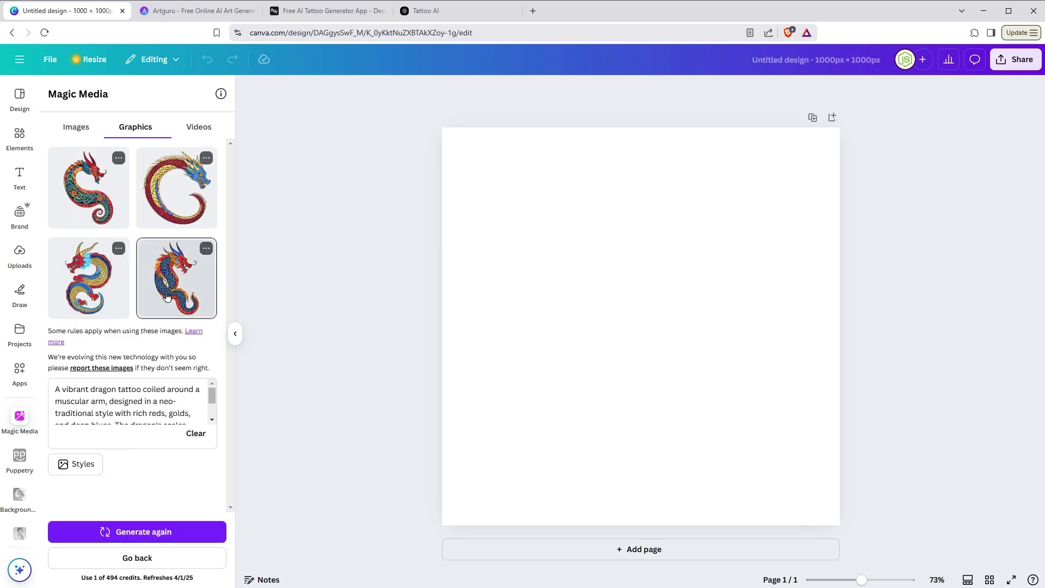
- Place dragon graphics on the page, one toward the top-left and one on the right
left_click(167, 294)
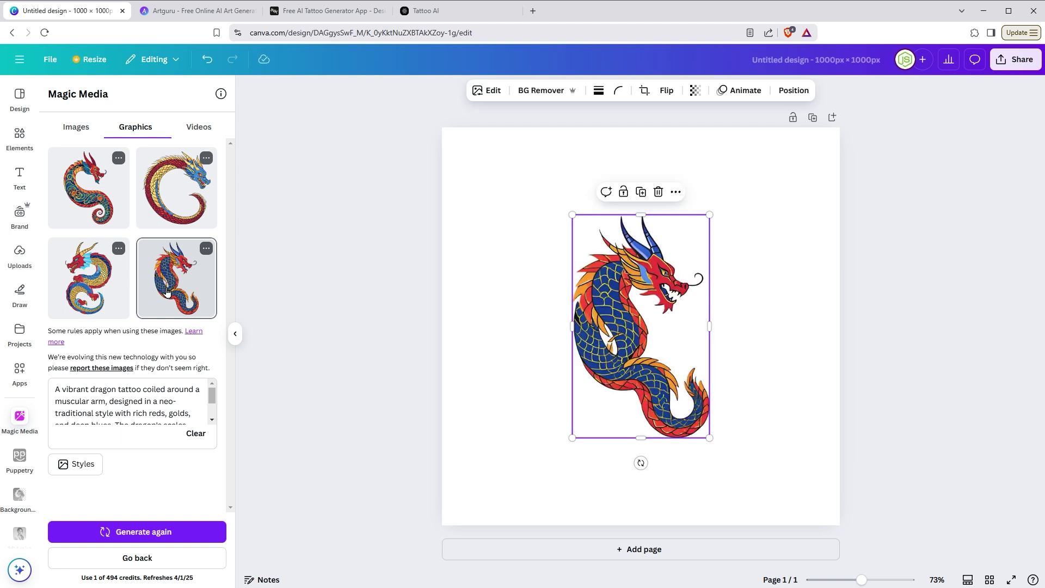
left_click_drag(605, 350, 506, 294)
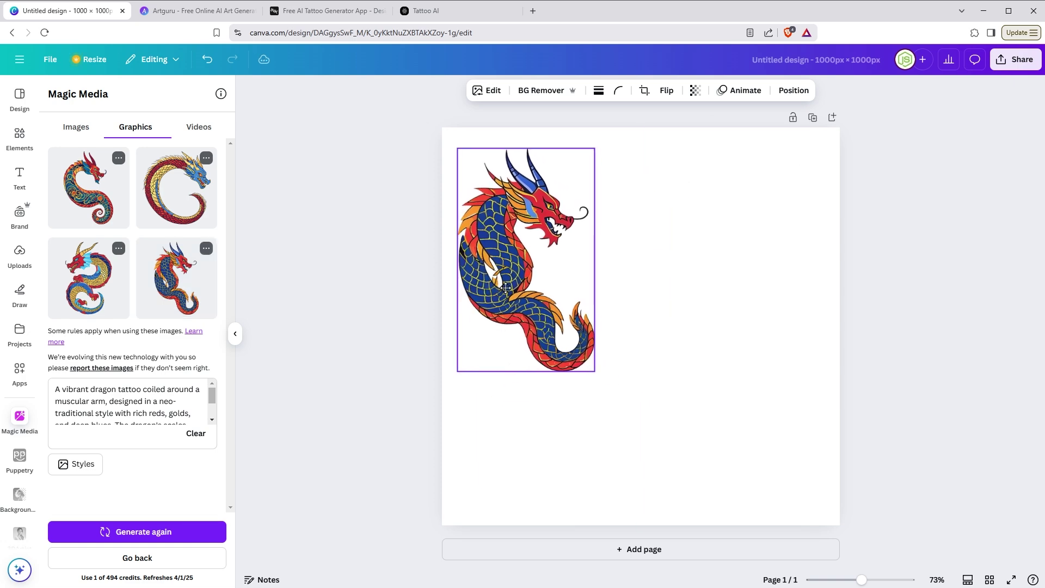
mouse_move(89, 277)
left_mouse_down()
mouse_move(650, 336)
mouse_move(734, 330)
left_mouse_up()
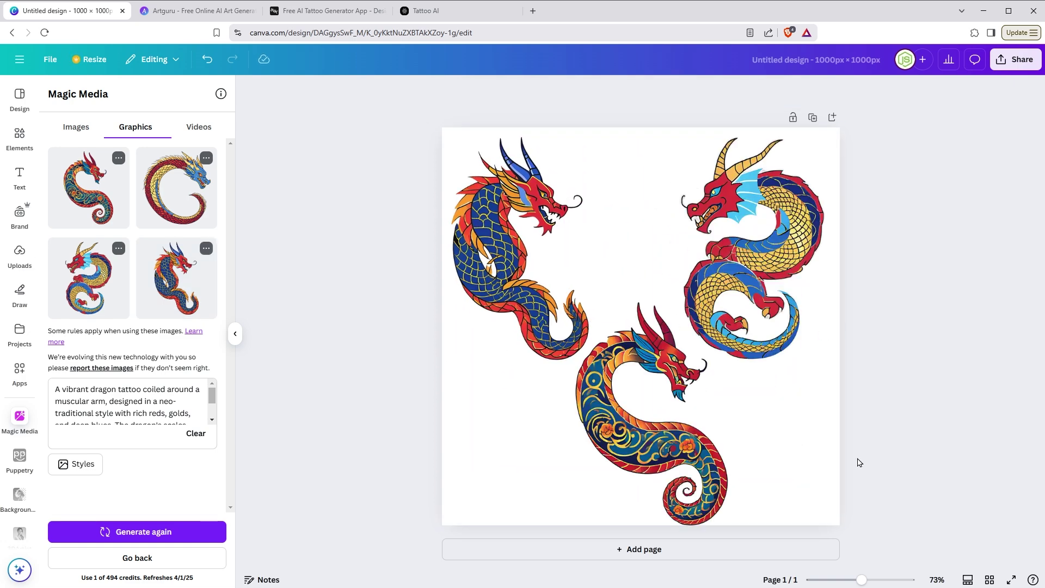
- Paste the dragon-on-arm tattoo prompt into Artguru and start generating
left_click(222, 14)
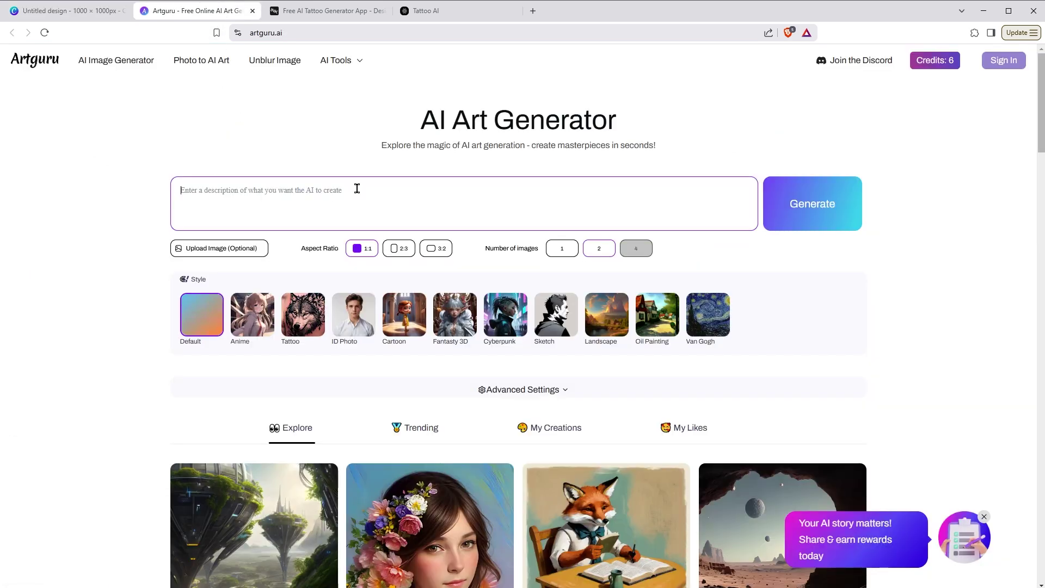
left_click(426, 202)
type("A vibrant dragon tattoo coiled around a muscular arm, designed in a neo-traditional style with rich reds, golds, and deep blues. The dragon's scales shimmer with intricate shading, and its fiery eyes add an intense look. The tattoo follows the arm's shape naturally, with flowing movement and detailed highlights. Tattoo ink effect, no background, focus on realistic placement on skin.")
left_click_drag(283, 215, 133, 185)
key("ctrl+c")
left_click(808, 209)
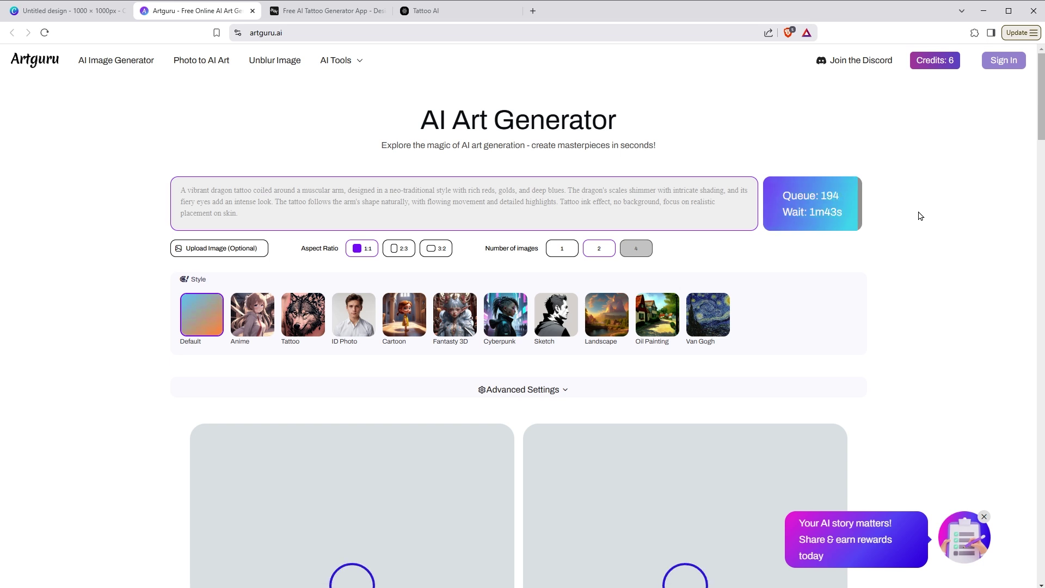
- Create a BlackInk tattoo from the suggested idea 'vibrant dragon tattoo design'
left_click(326, 12)
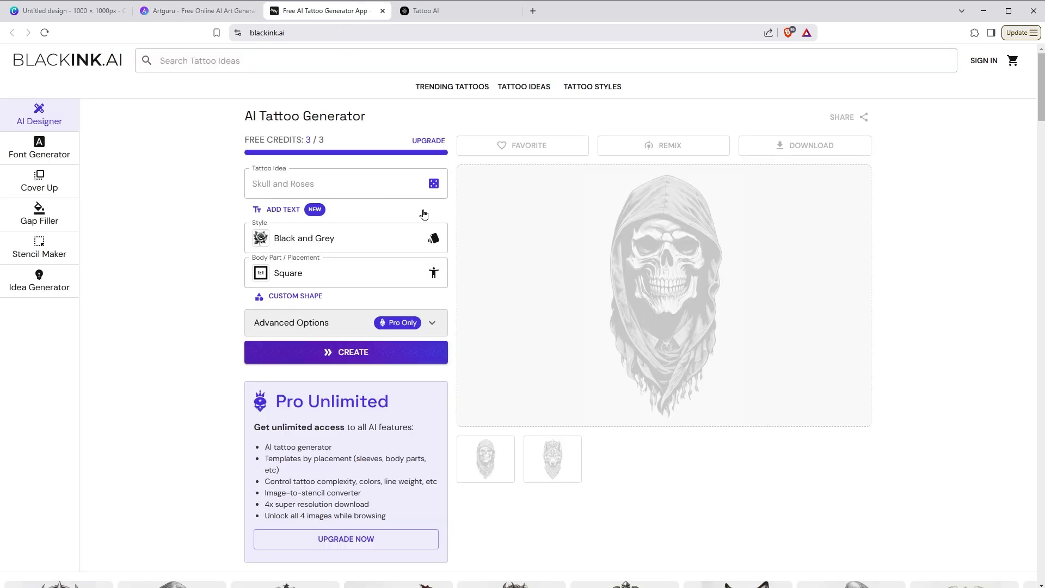
left_click(345, 187)
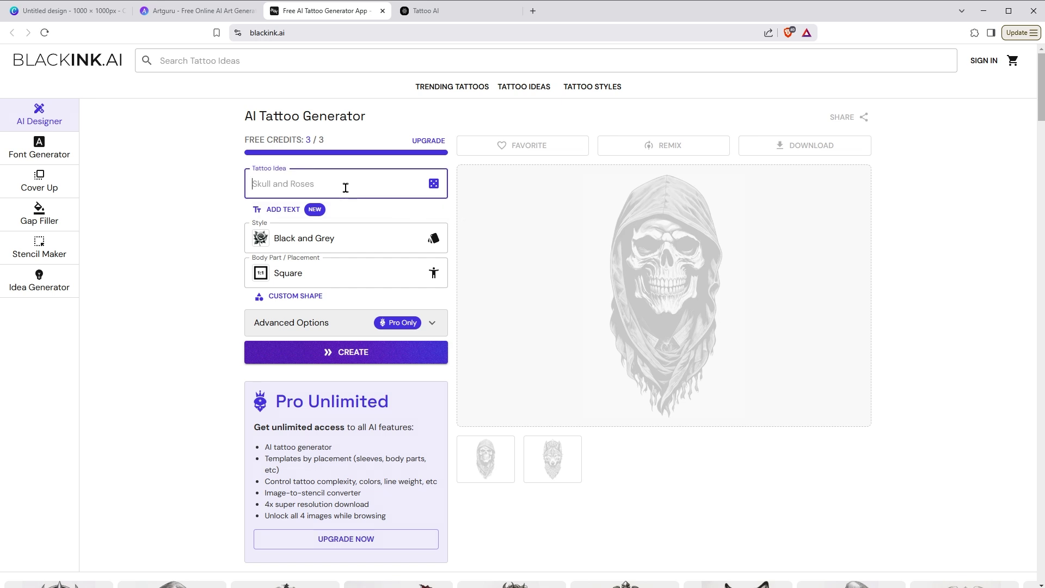
type("A vibrant dragon tattoo coiled around a muscular arm, designed in a neo-traditional style with rich reds, golds, and dee")
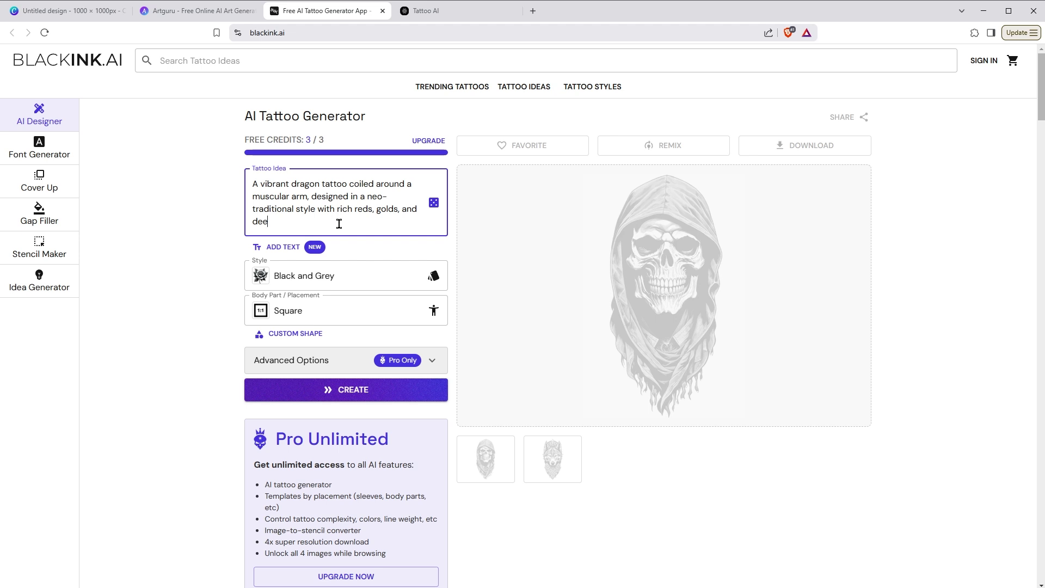
key("BackSpace")
key("BackSpace")
key("BackSpace")
key("BackSpace")
key("BackSpace")
key("BackSpace")
key("BackSpace")
key("BackSpace")
key("BackSpace")
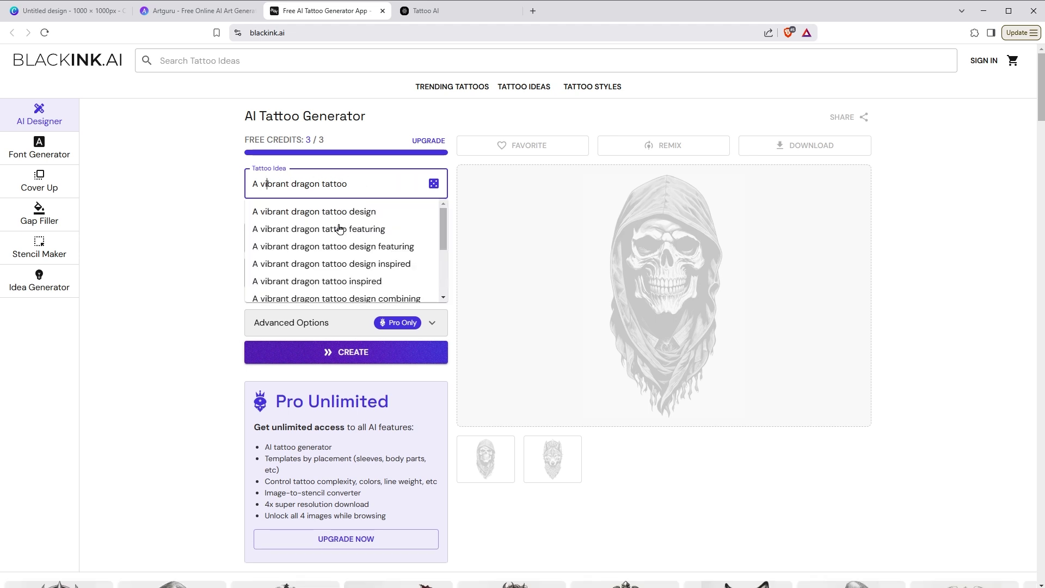
key("Down")
key("Return")
left_click(343, 355)
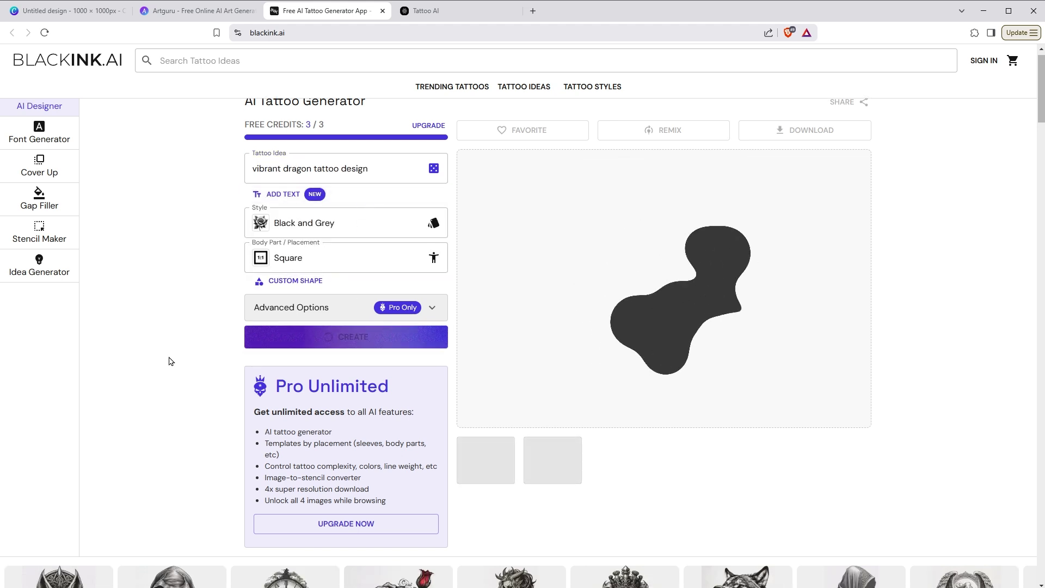
left_click(183, 13)
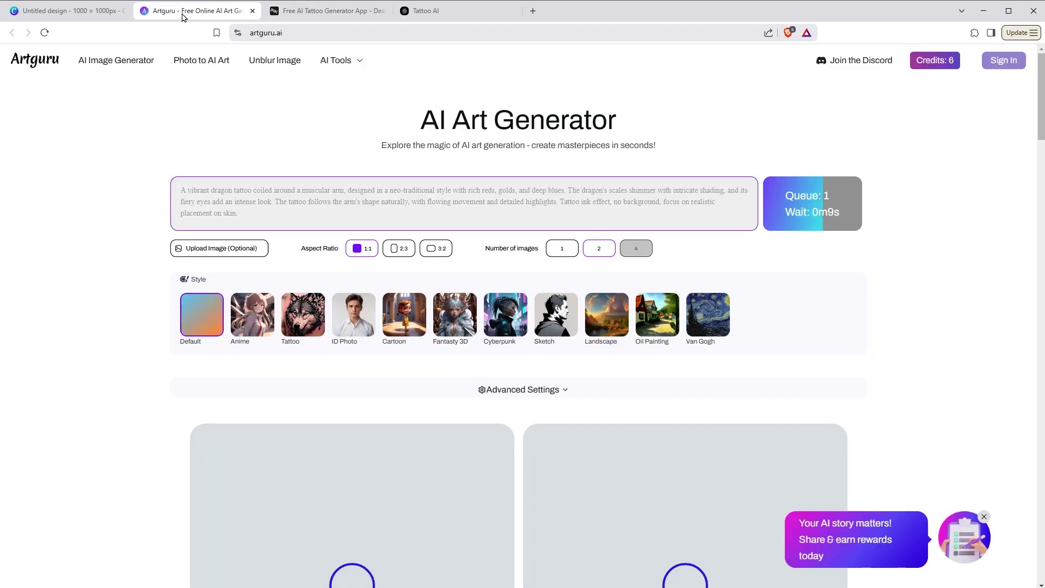
scroll(163, 245, "down", 3)
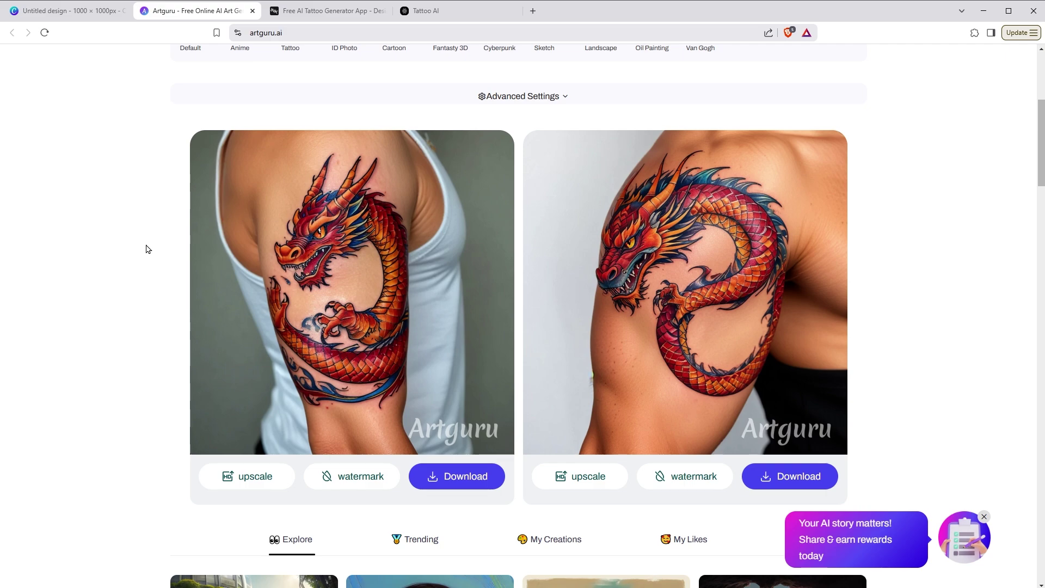
scroll(147, 247, "up", 4)
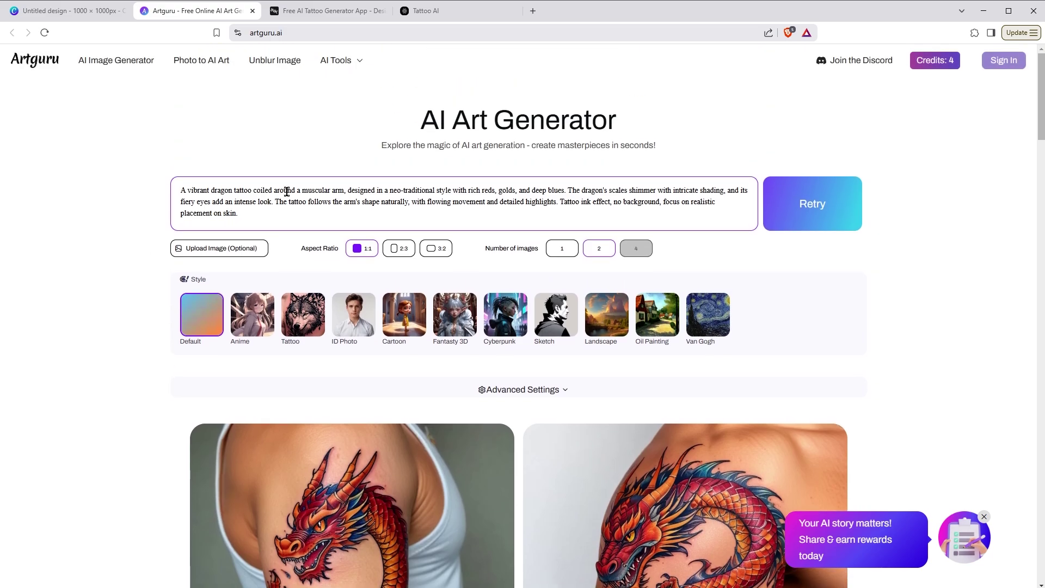
- Select the Tattoo style in Artguru and retry the dragon generation
left_click(300, 313)
left_click(808, 214)
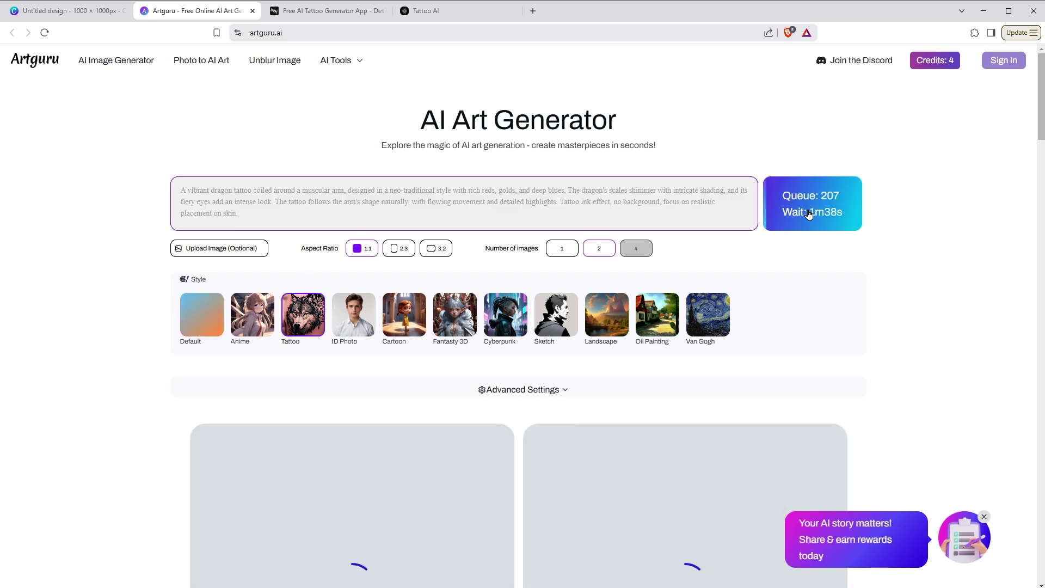
scroll(857, 302, "down", 3)
- Recreate the vibrant dragon tattoo in BlackInk using the Japanese style
left_click(337, 18)
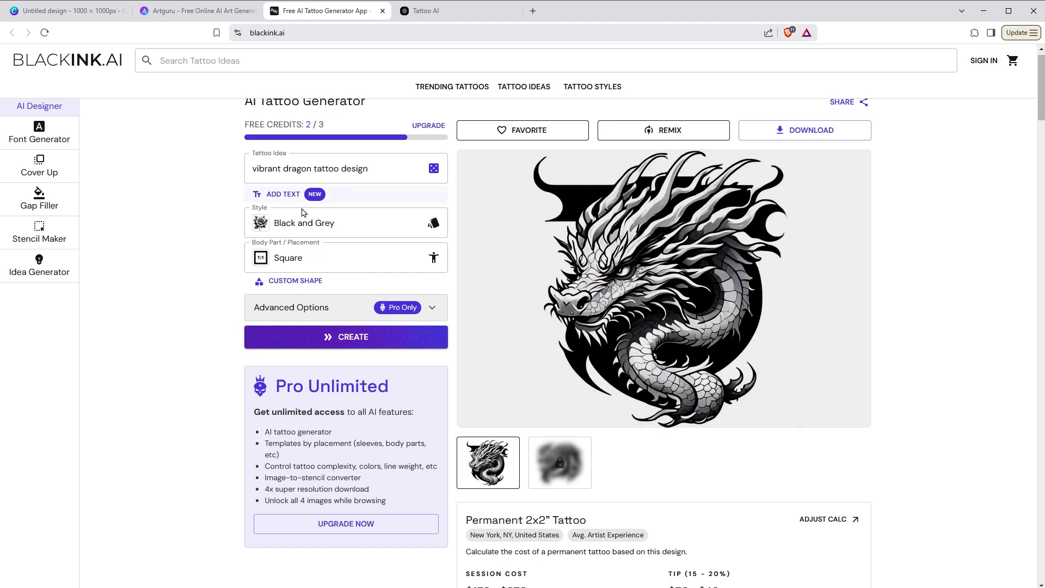
left_click(332, 222)
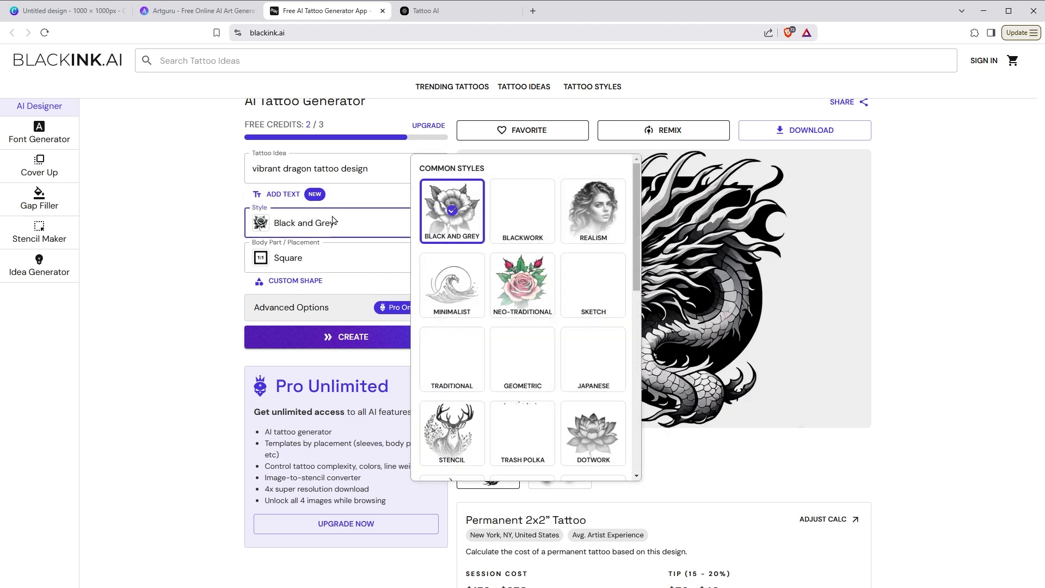
scroll(516, 250, "down", 2)
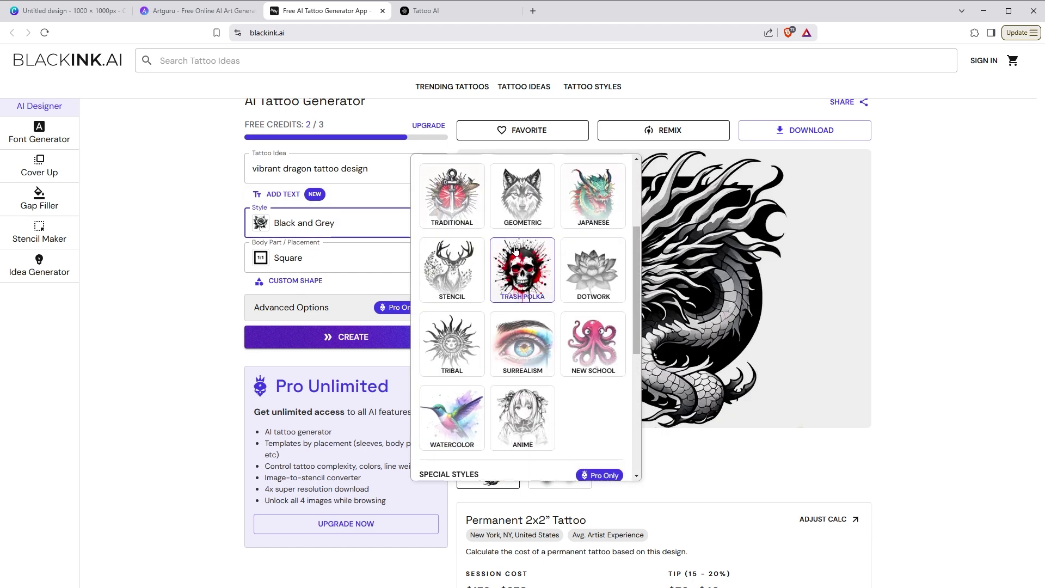
left_click(593, 198)
left_click(333, 333)
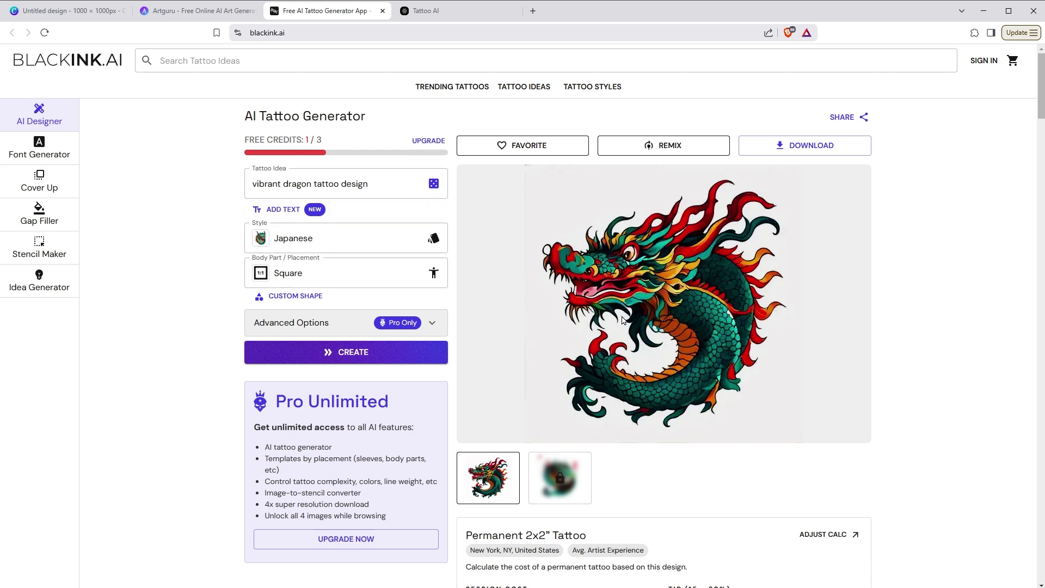
- Generate a Geometric-style tattoo in tattoo.ai from the pasted dragon prompt
key("ctrl+Tab")
key("ctrl+v")
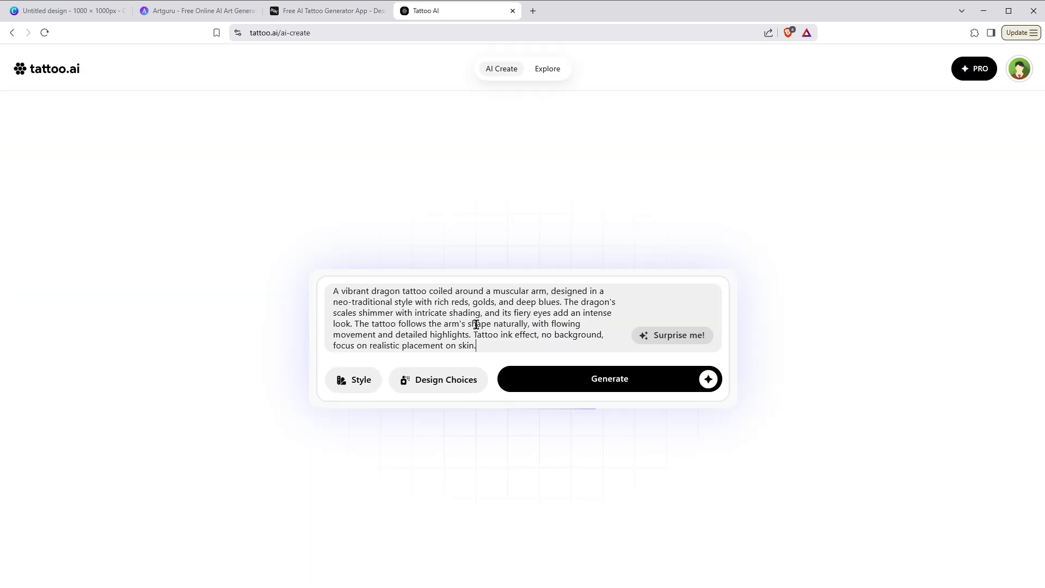
left_click_drag(495, 341, 289, 275)
key("ctrl+c")
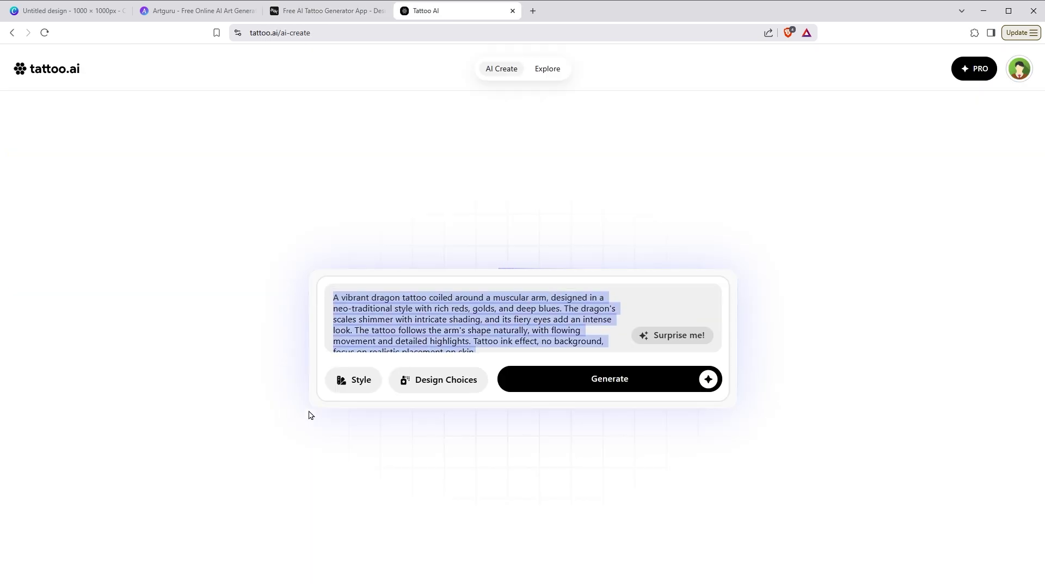
left_click(352, 382)
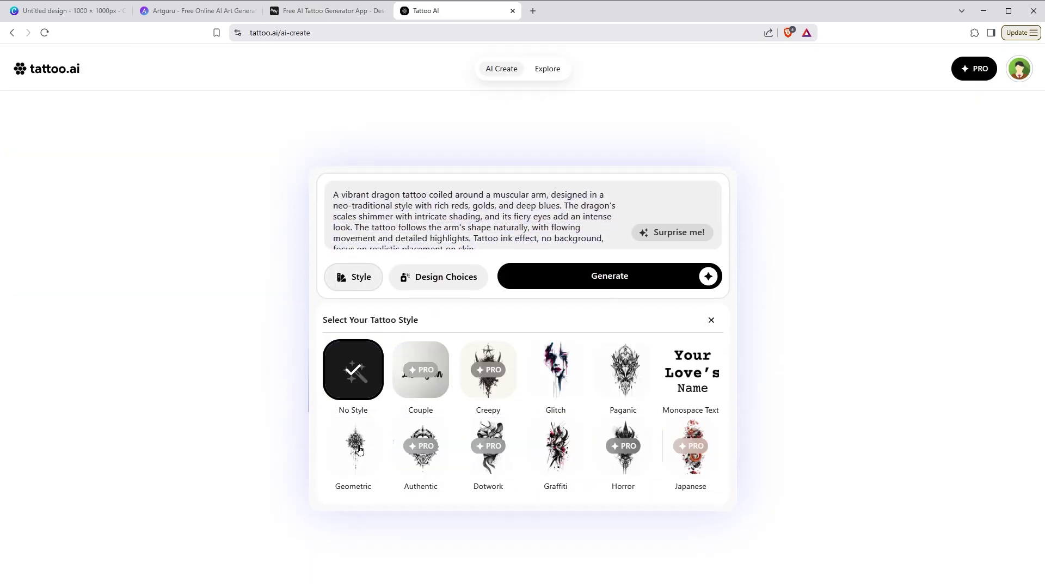
left_click(358, 450)
left_click(462, 283)
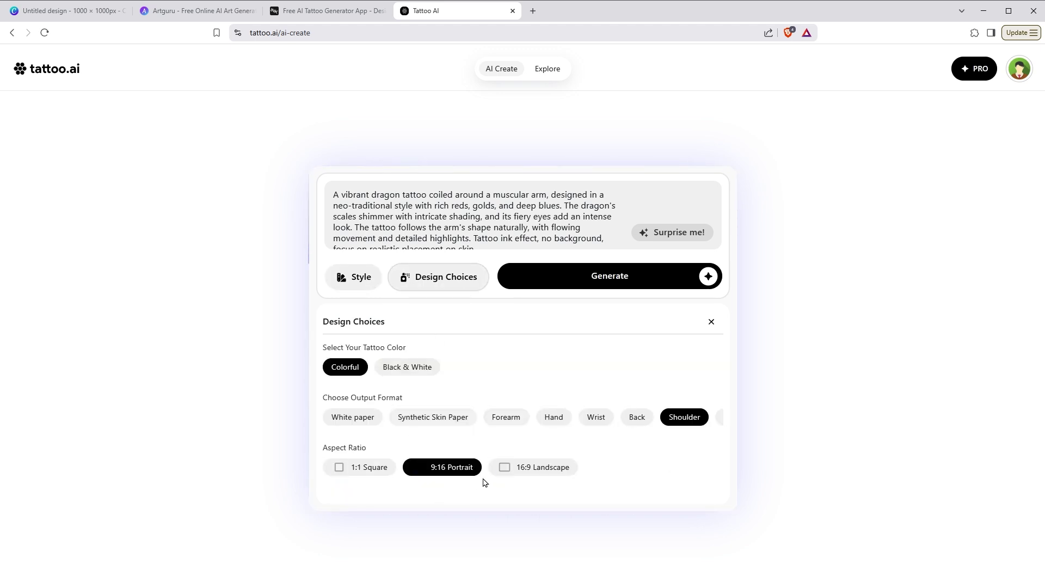
left_click(599, 282)
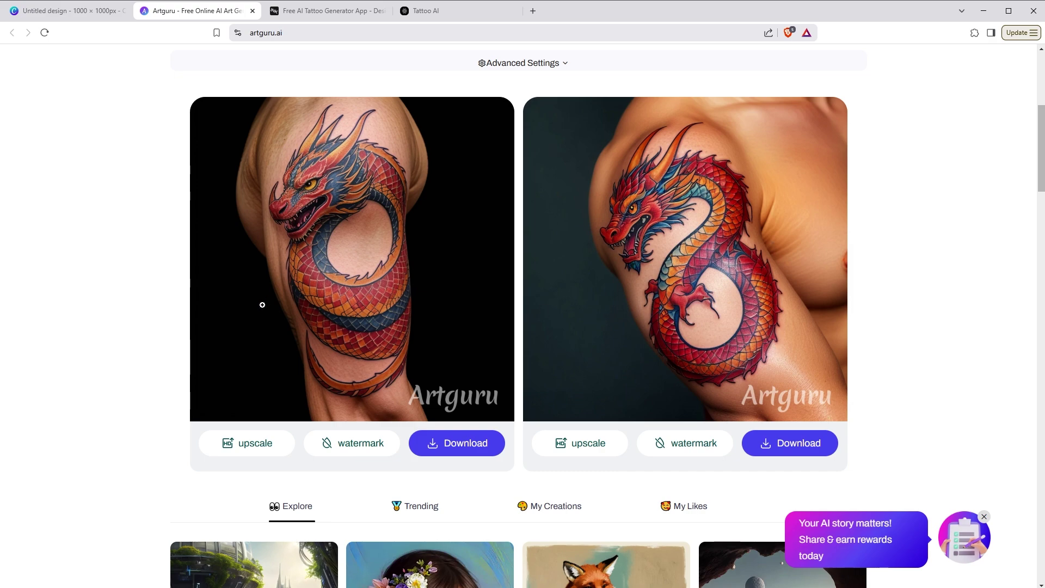
scroll(187, 292, "up", 5)
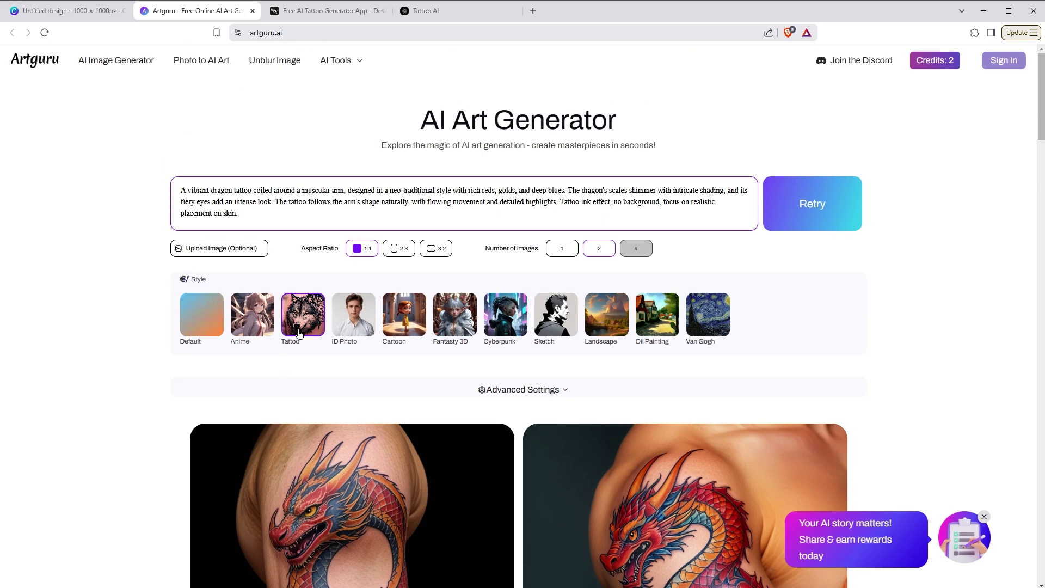
scroll(309, 312, "down", 3)
scroll(942, 292, "down", 1)
scroll(942, 291, "down", 1)
scroll(943, 294, "up", 2)
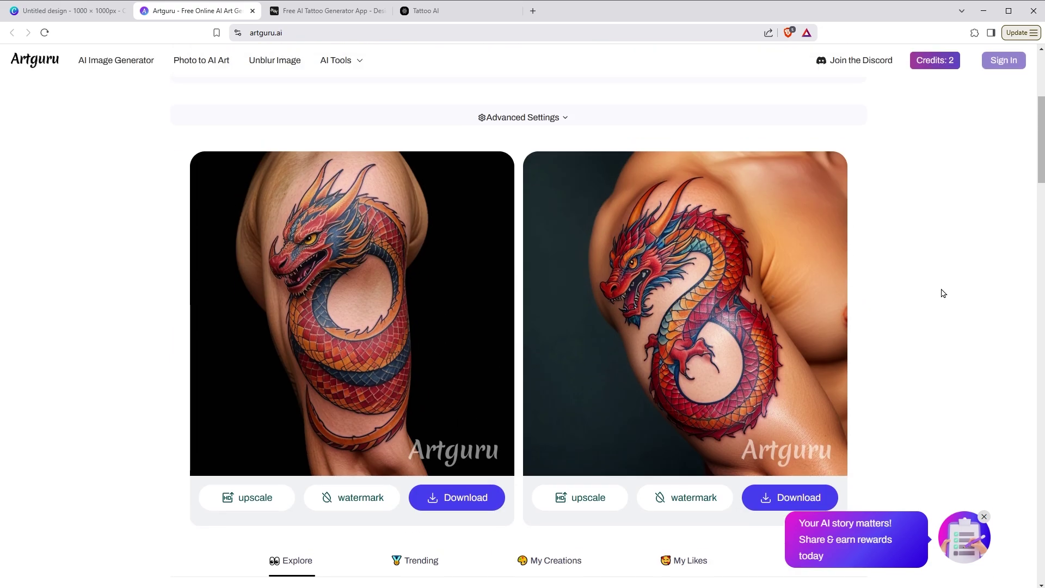
- Switch to tattoo.ai to see its dragon sleeve results
key("ctrl+4")
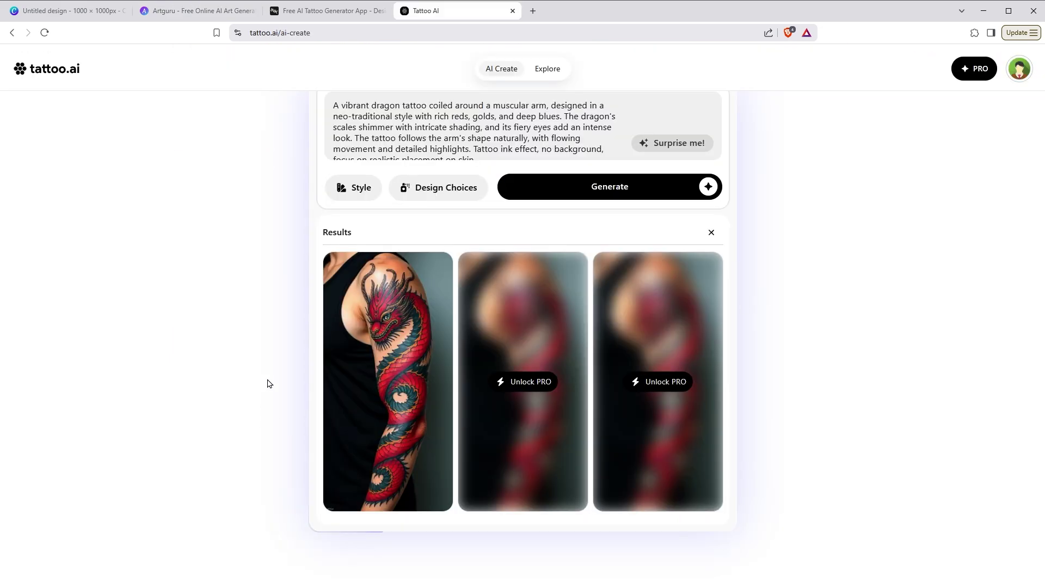
- View the free tattoo.ai dragon sleeve result enlarged, then close it
left_click(359, 304)
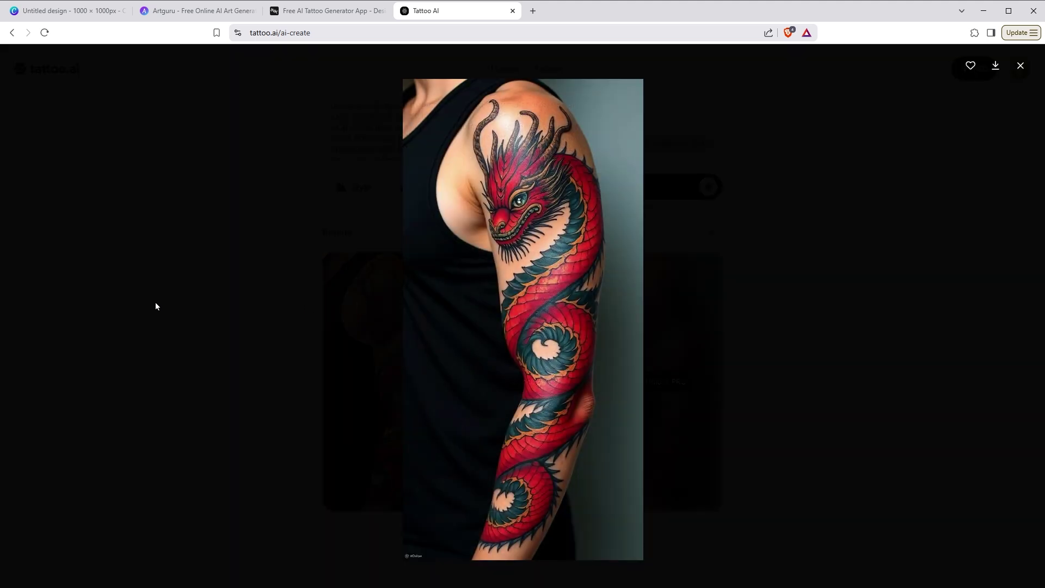
left_click(1020, 65)
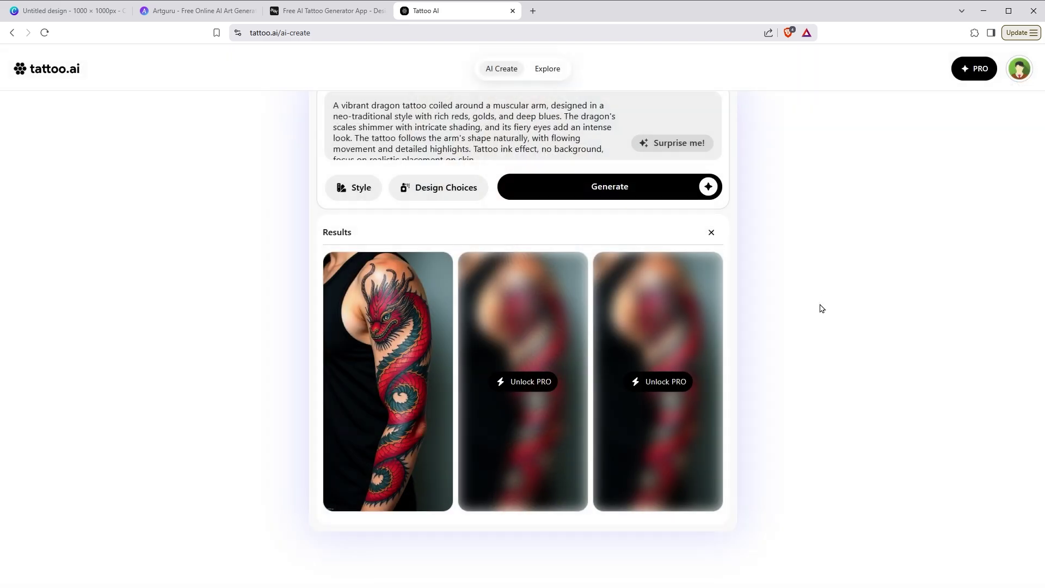
- Replace Leonardo.Ai's prompt with the long dragon tattoo prompt and choose the Sketch (Color) style
left_click(77, 230)
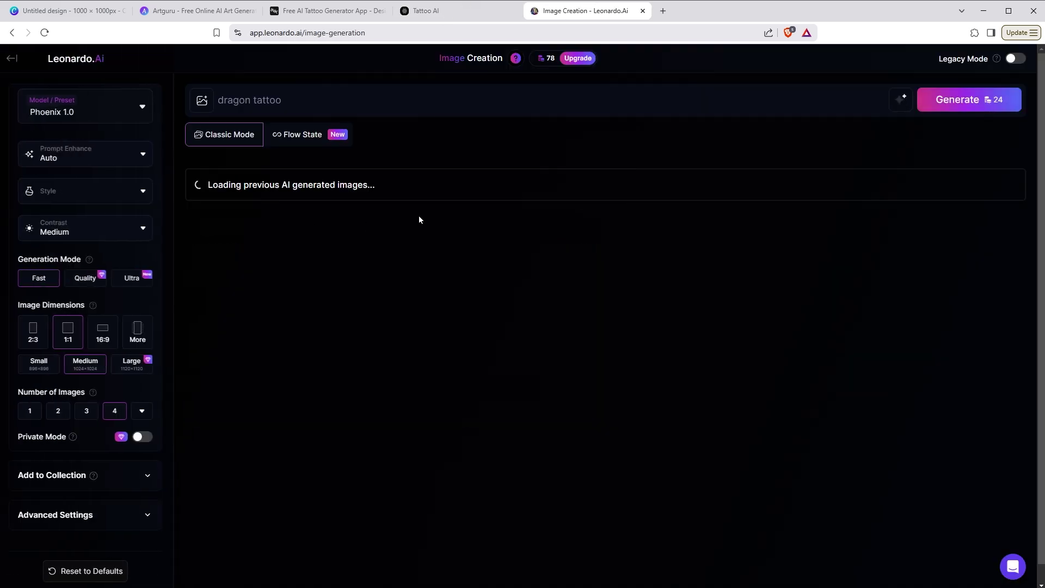
left_click(465, 97)
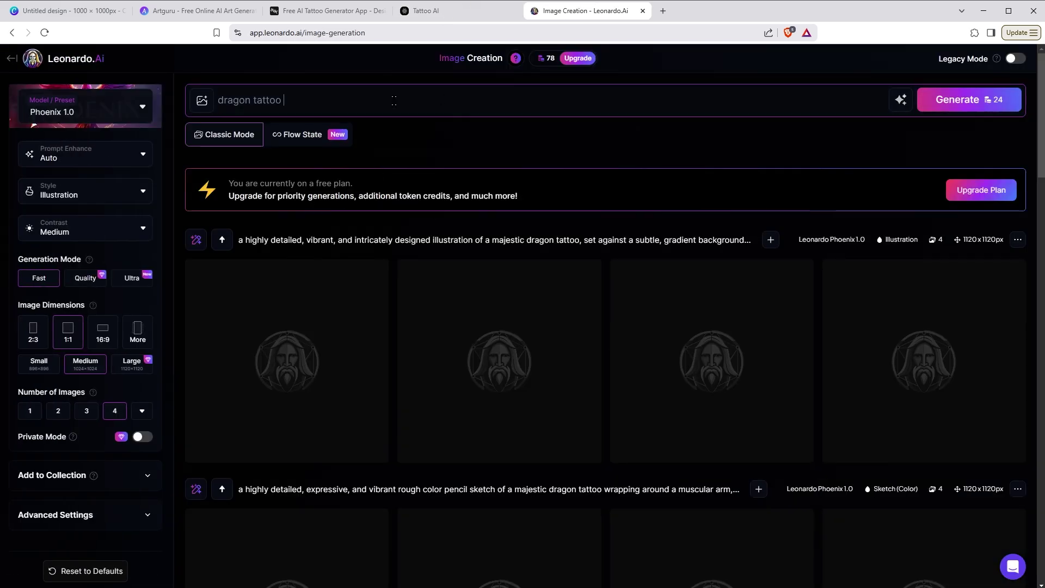
key("ctrl+a")
key("ctrl+v")
left_click(123, 196)
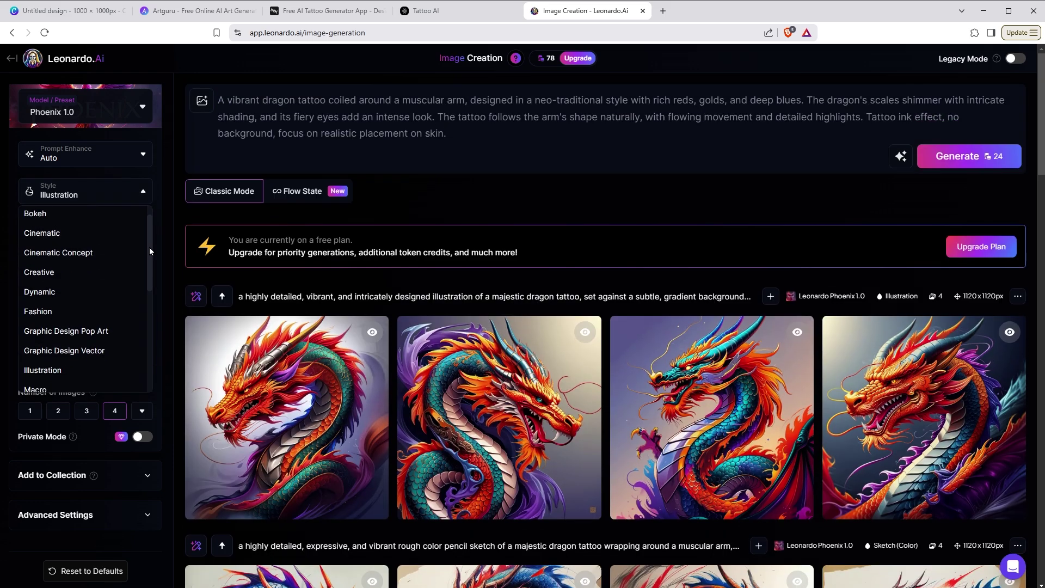
left_click_drag(149, 252, 92, 349)
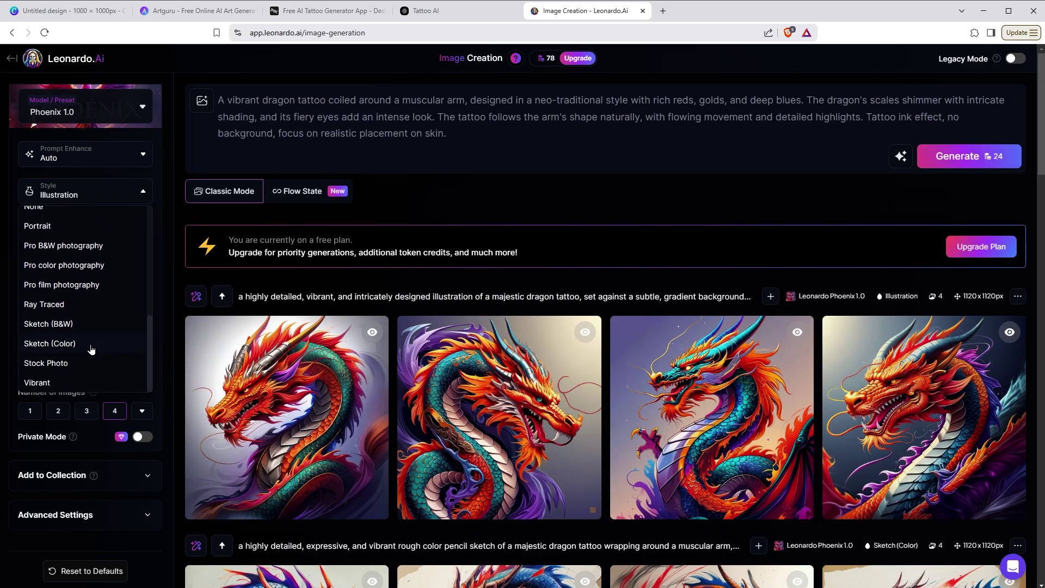
left_click(91, 348)
- Generate the four dragon images, glancing at the tattoo.ai, BlackInk, Artguru and Canva tabs meanwhile
left_click(969, 156)
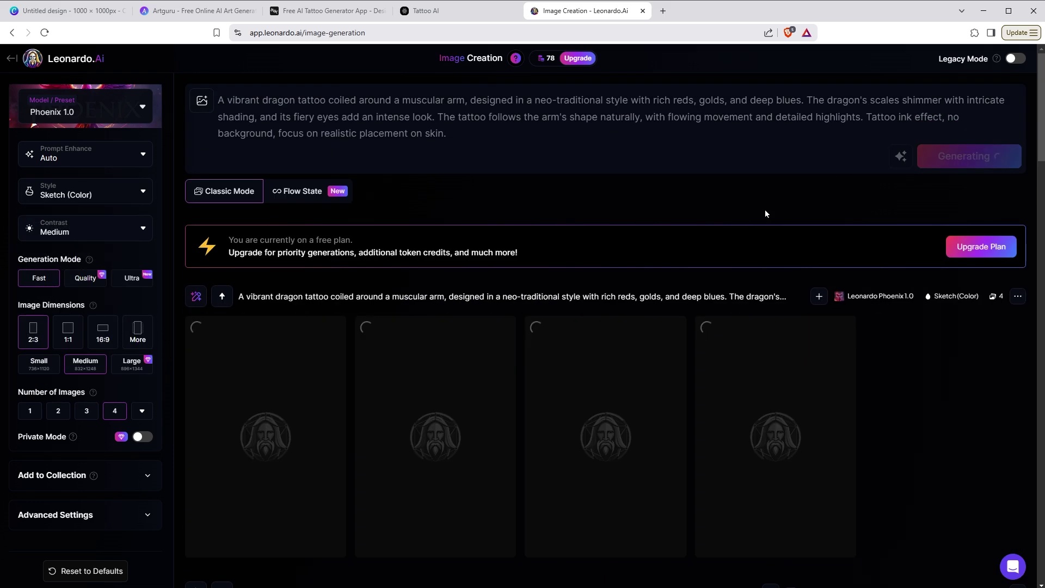
left_click(425, 11)
left_click(327, 11)
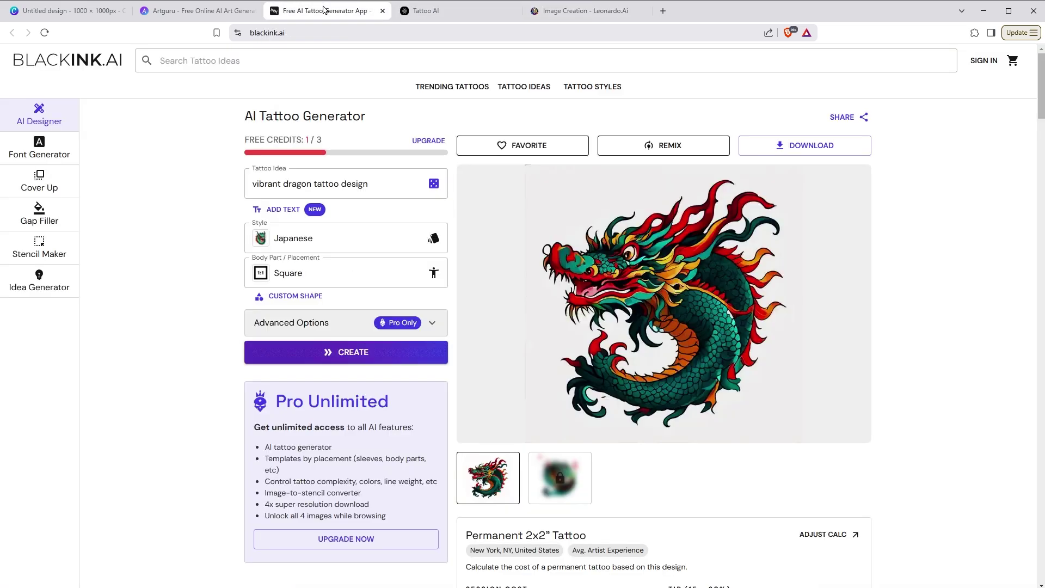
left_click(199, 11)
left_click(97, 12)
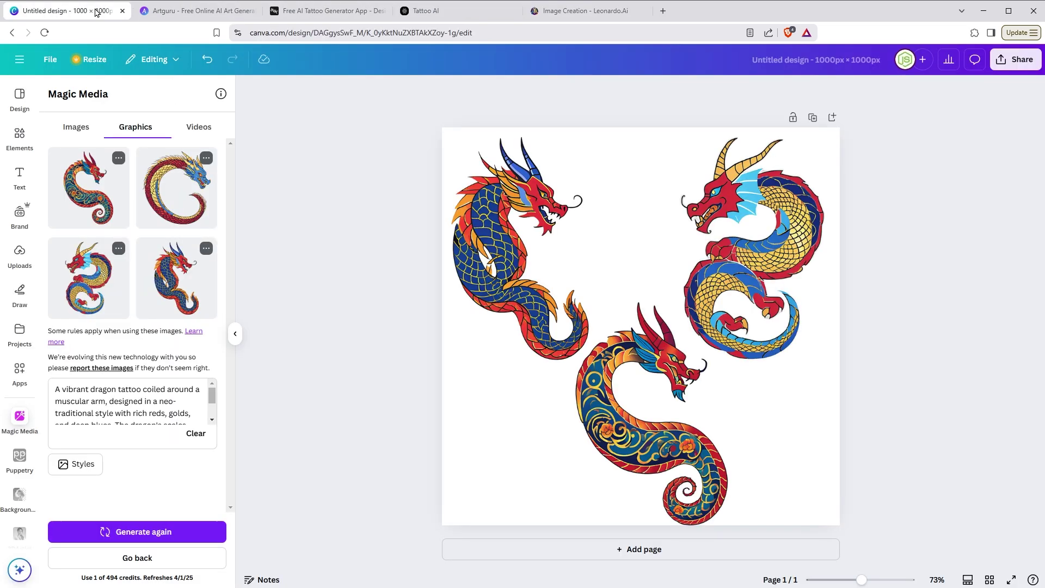
left_click(567, 11)
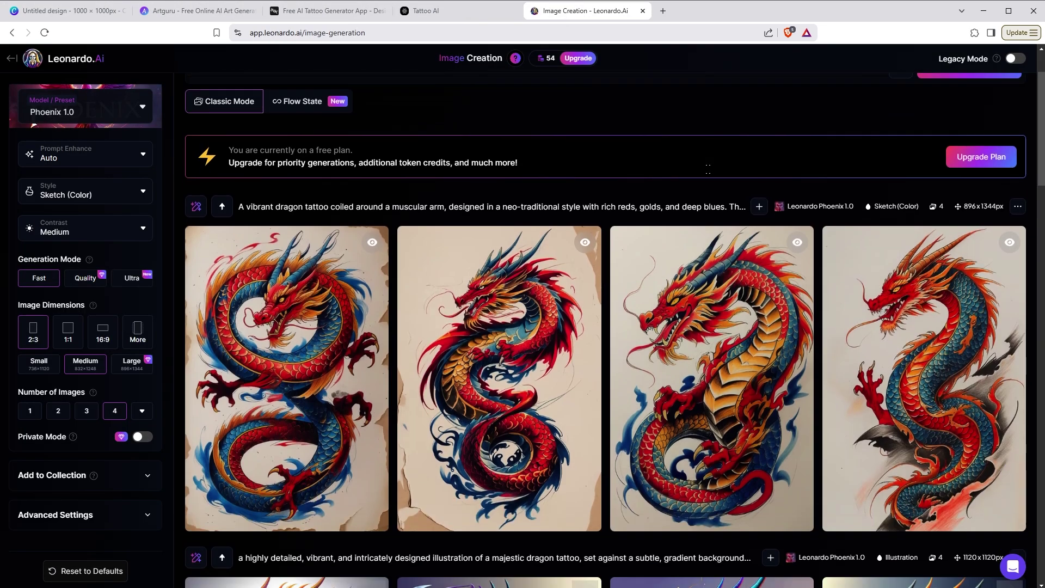
scroll(708, 169, "down", 1)
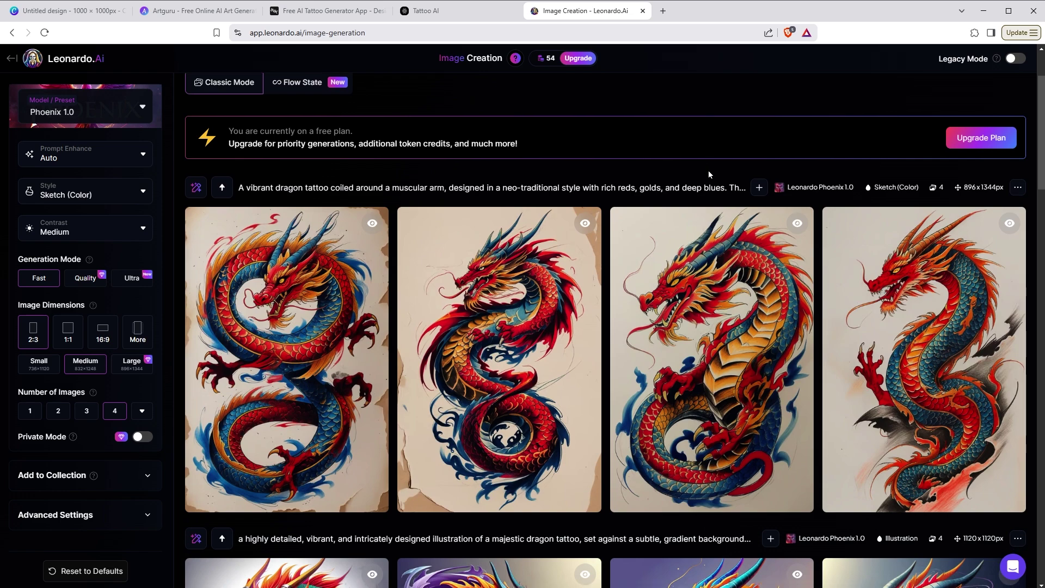
- Enlarge the fourth Sketch (Color) dragon, close it, and open the Model/Preset dropdown
left_click(906, 304)
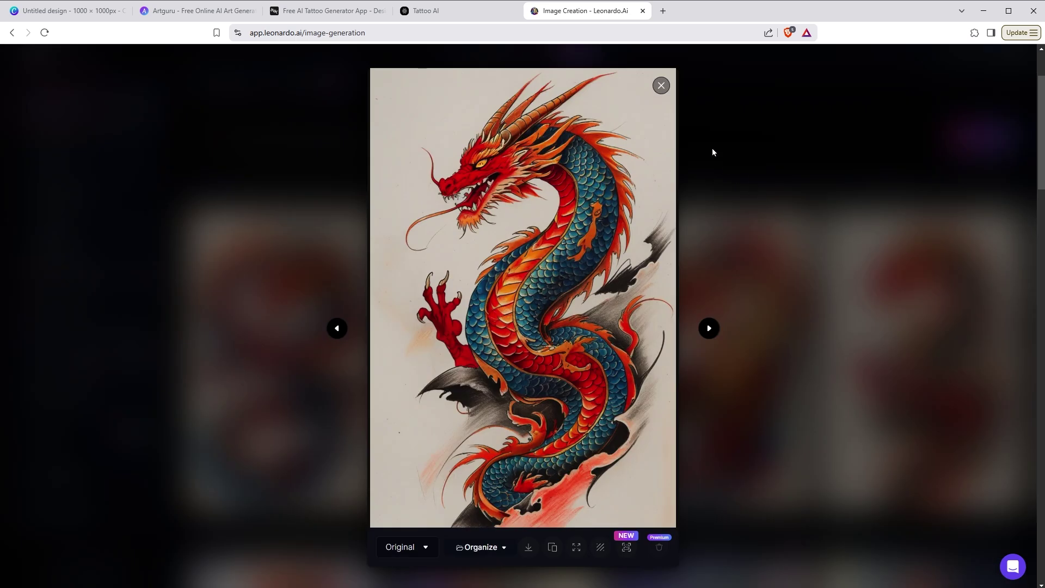
left_click(662, 86)
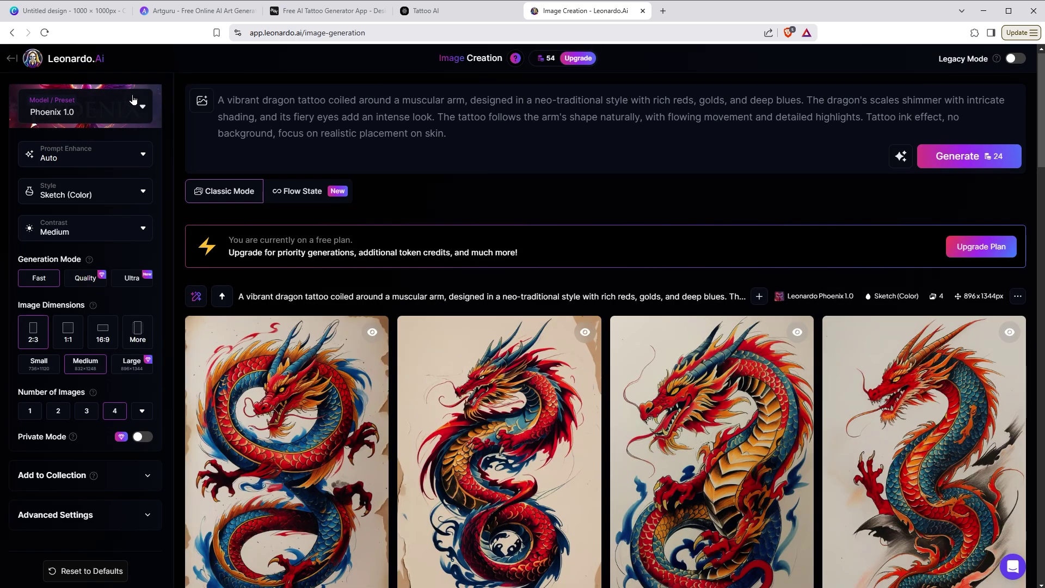
left_click(134, 100)
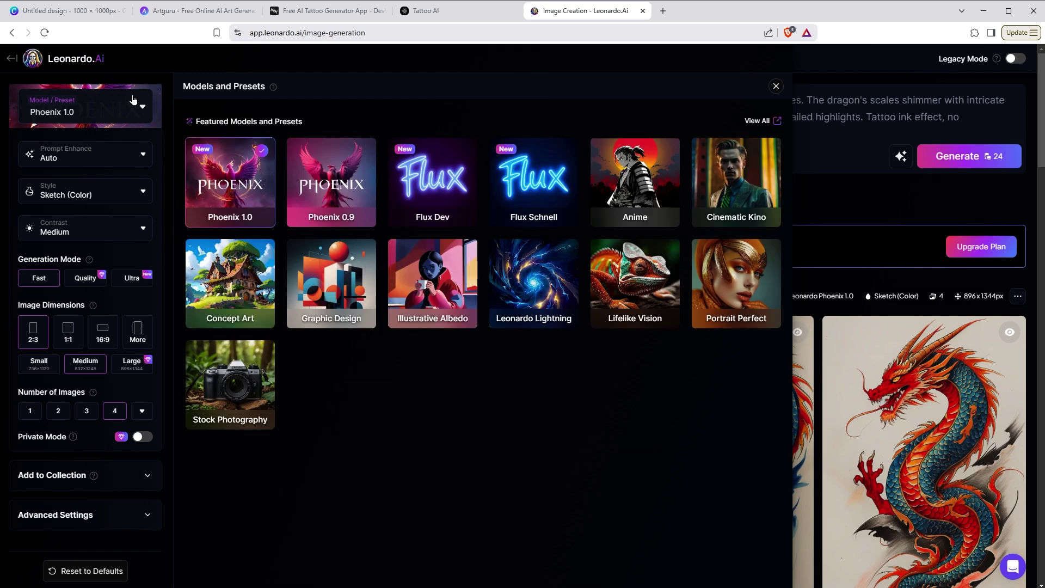